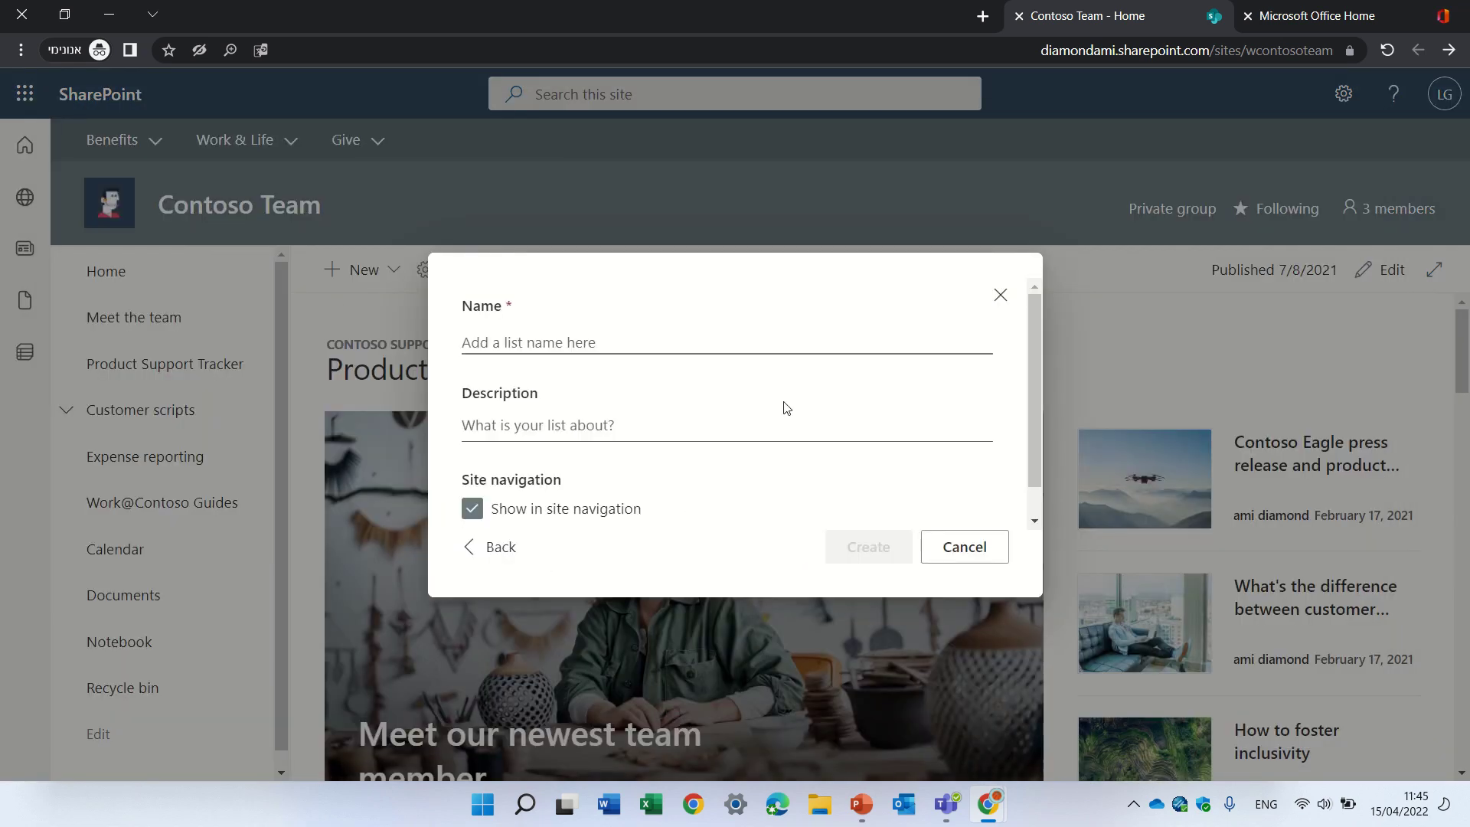
Create the list test222 and add a Date and time column named 'date'.
{"action": "type", "text": "test222"}
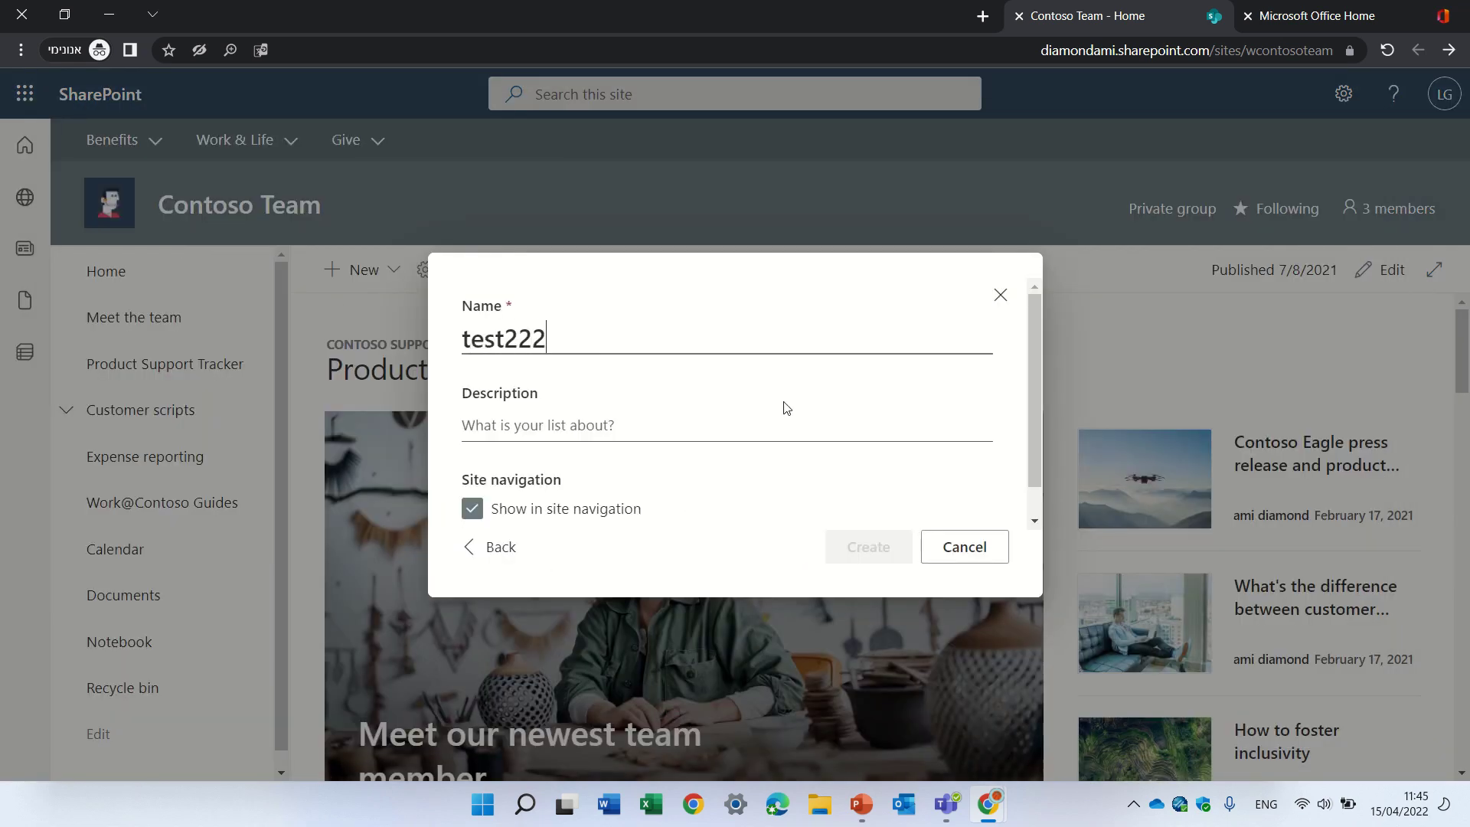
{"action": "left_click", "coordinate": [849, 556]}
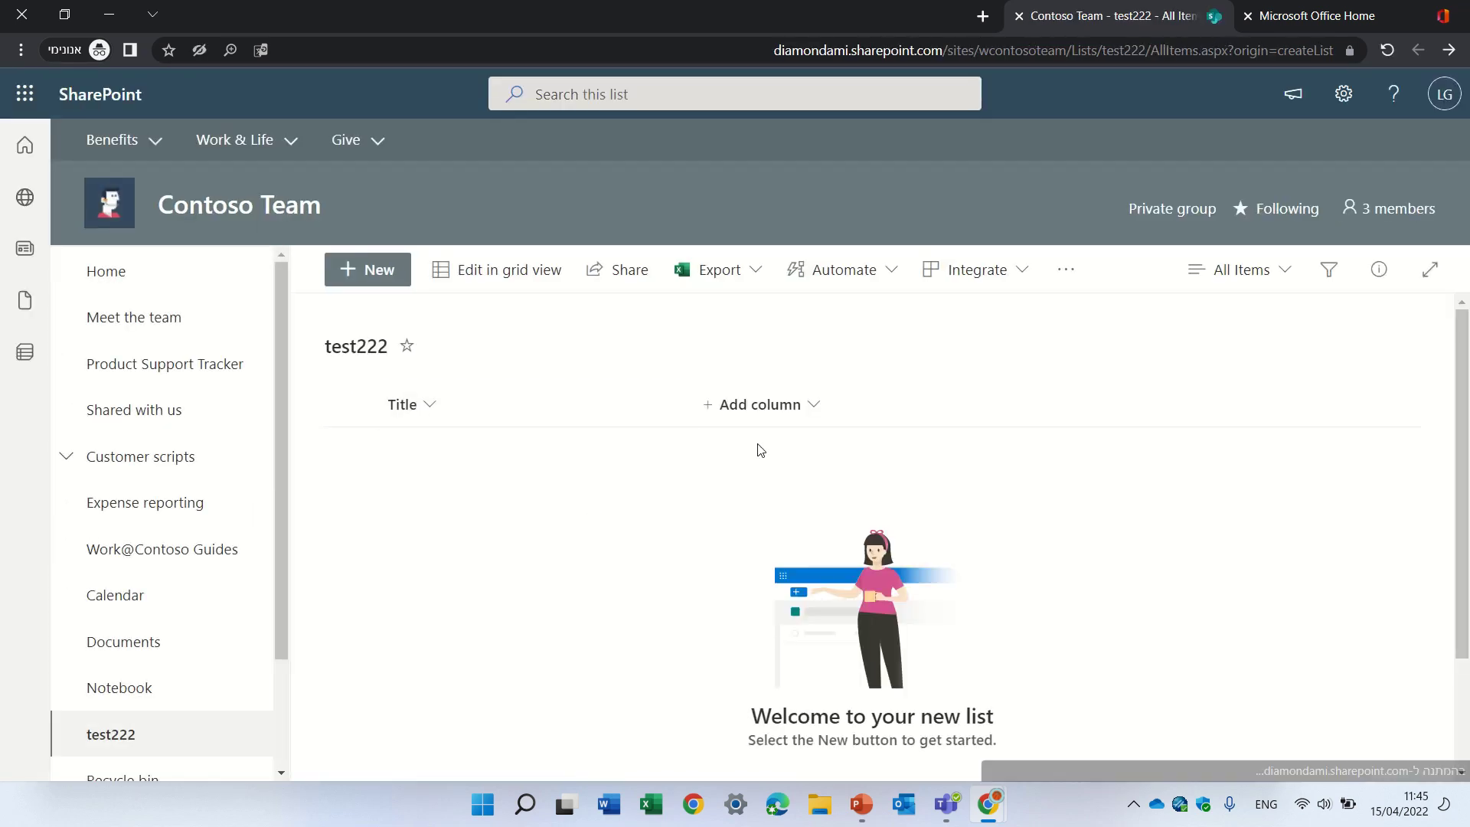
{"action": "left_click", "coordinate": [758, 406]}
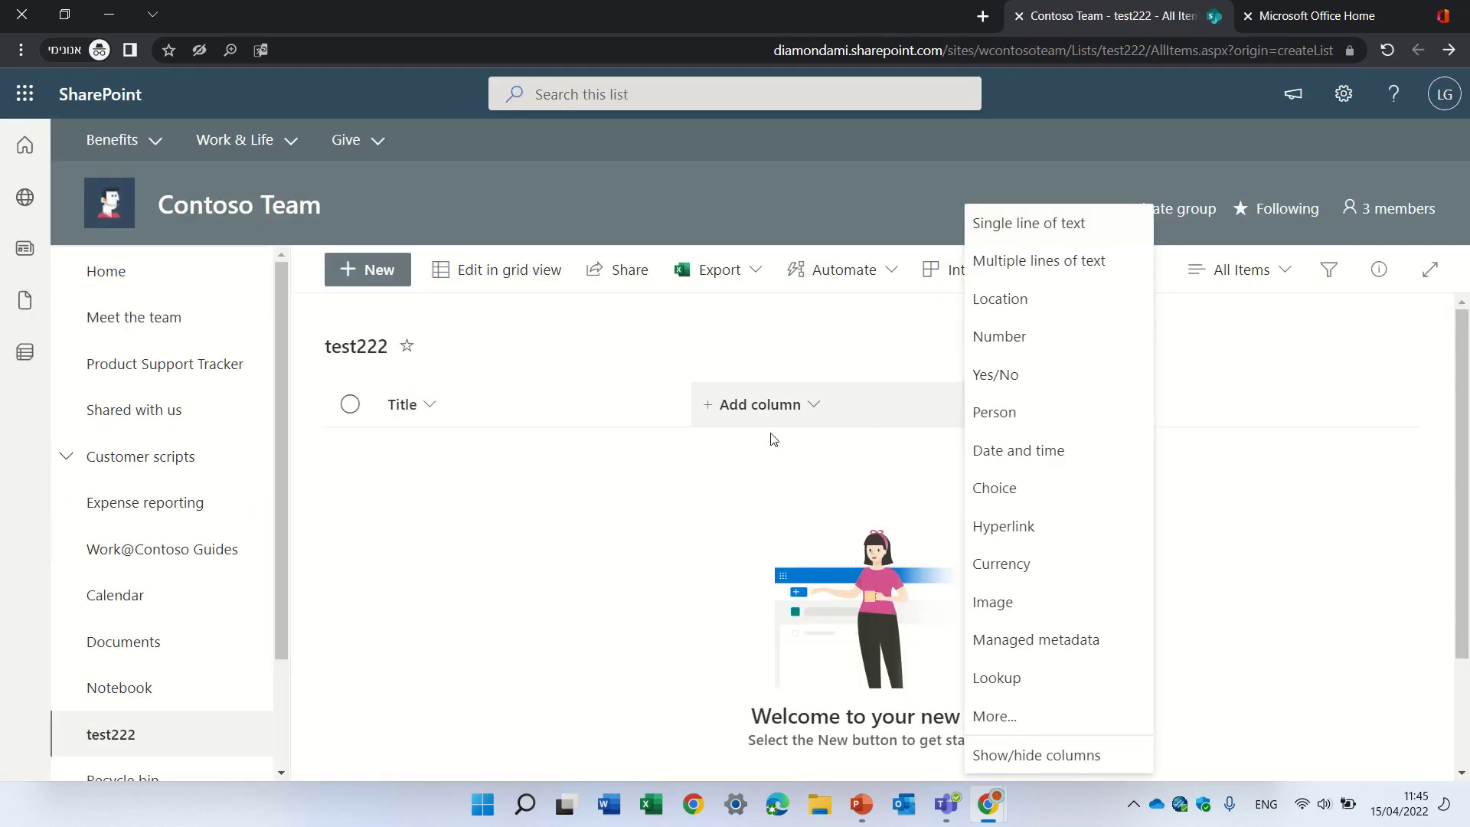
{"action": "left_click", "coordinate": [1030, 462]}
{"action": "type", "text": "d"}
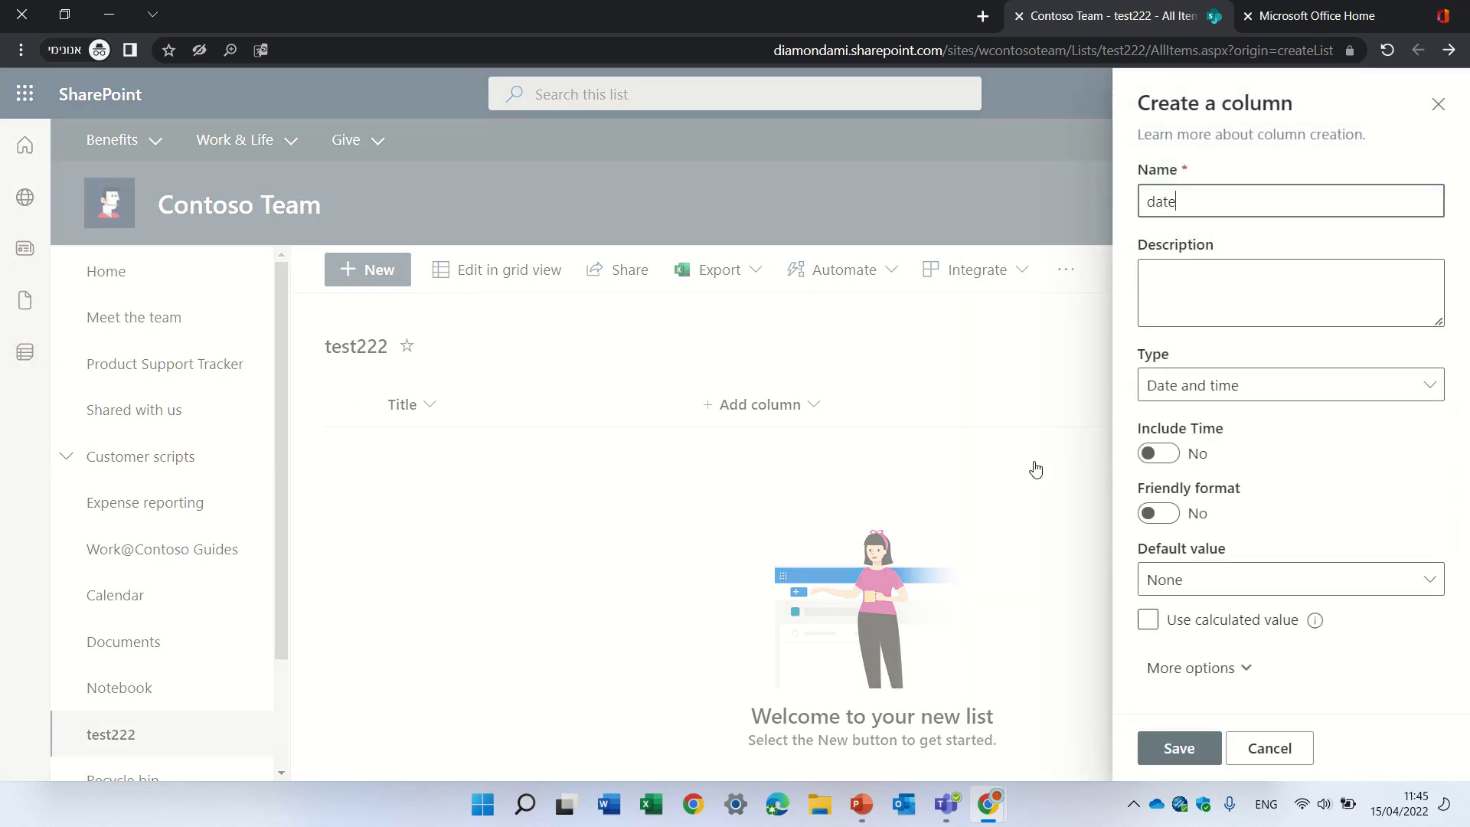
{"action": "type", "text": "ate"}
{"action": "left_click", "coordinate": [1196, 756]}
In grid view, add item topic1 dated 15 April 2022.
{"action": "left_click", "coordinate": [494, 270]}
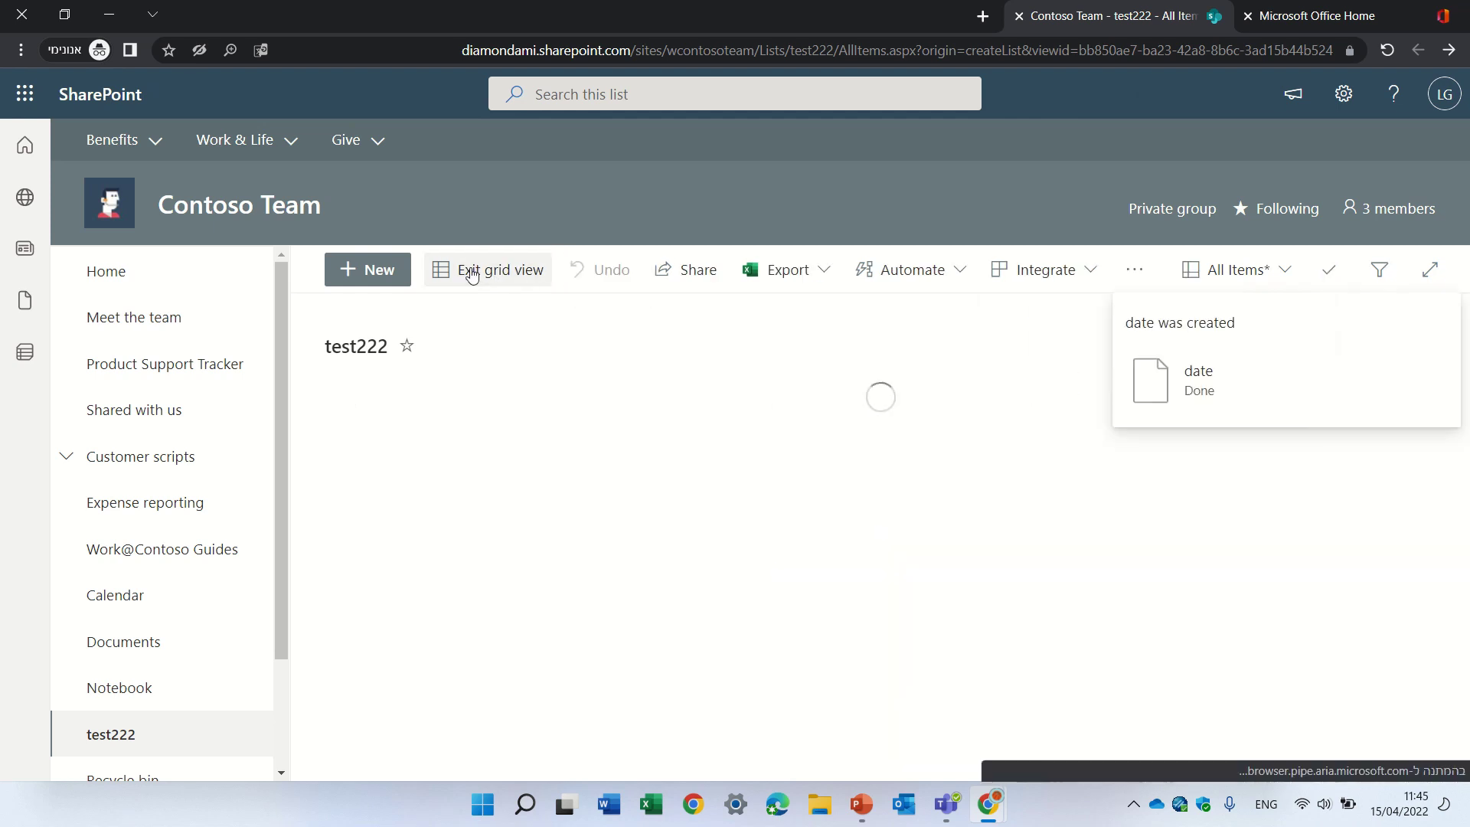
{"action": "left_click", "coordinate": [434, 461]}
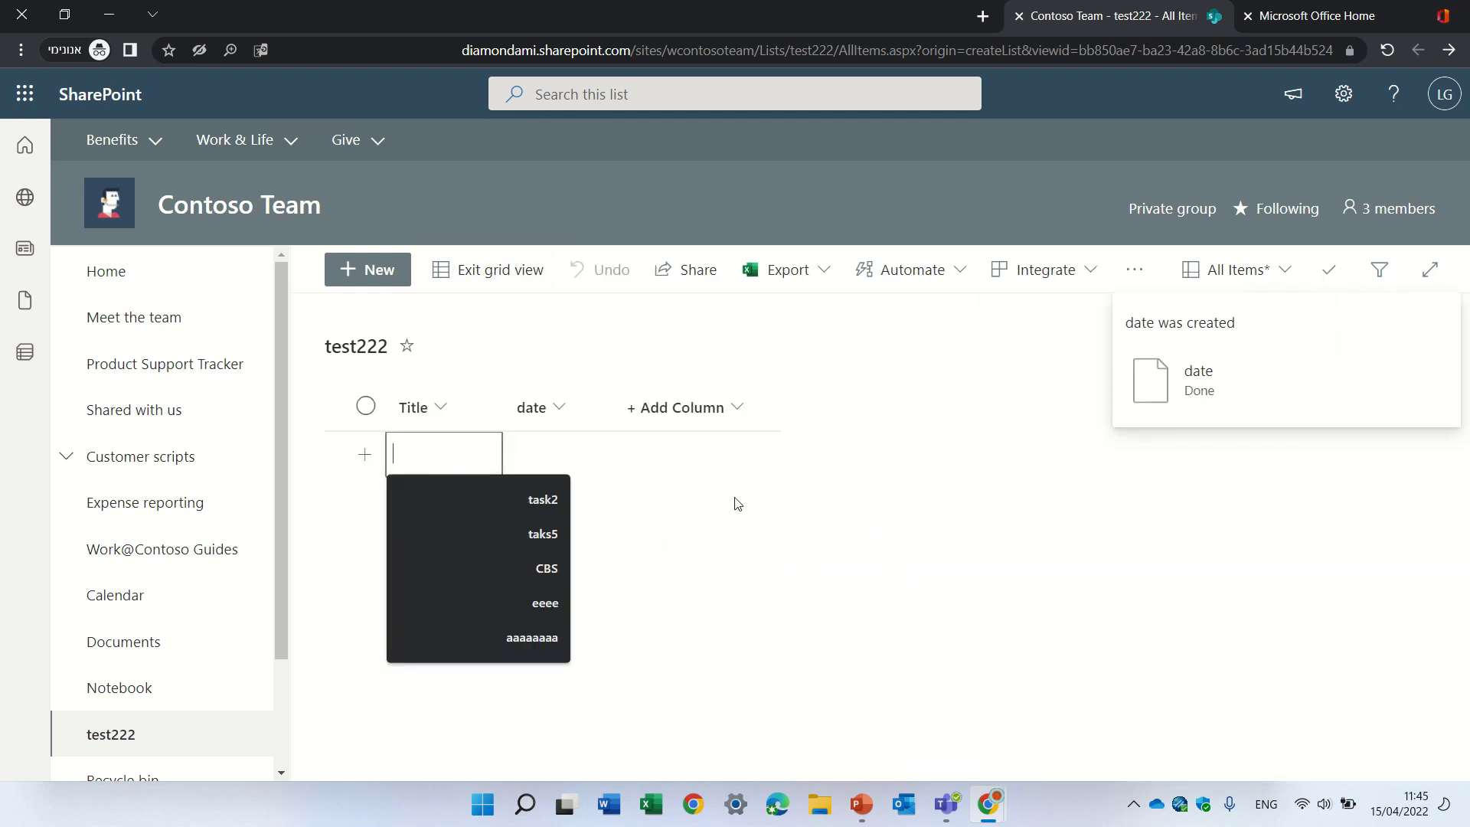
{"action": "type", "text": "topi"}
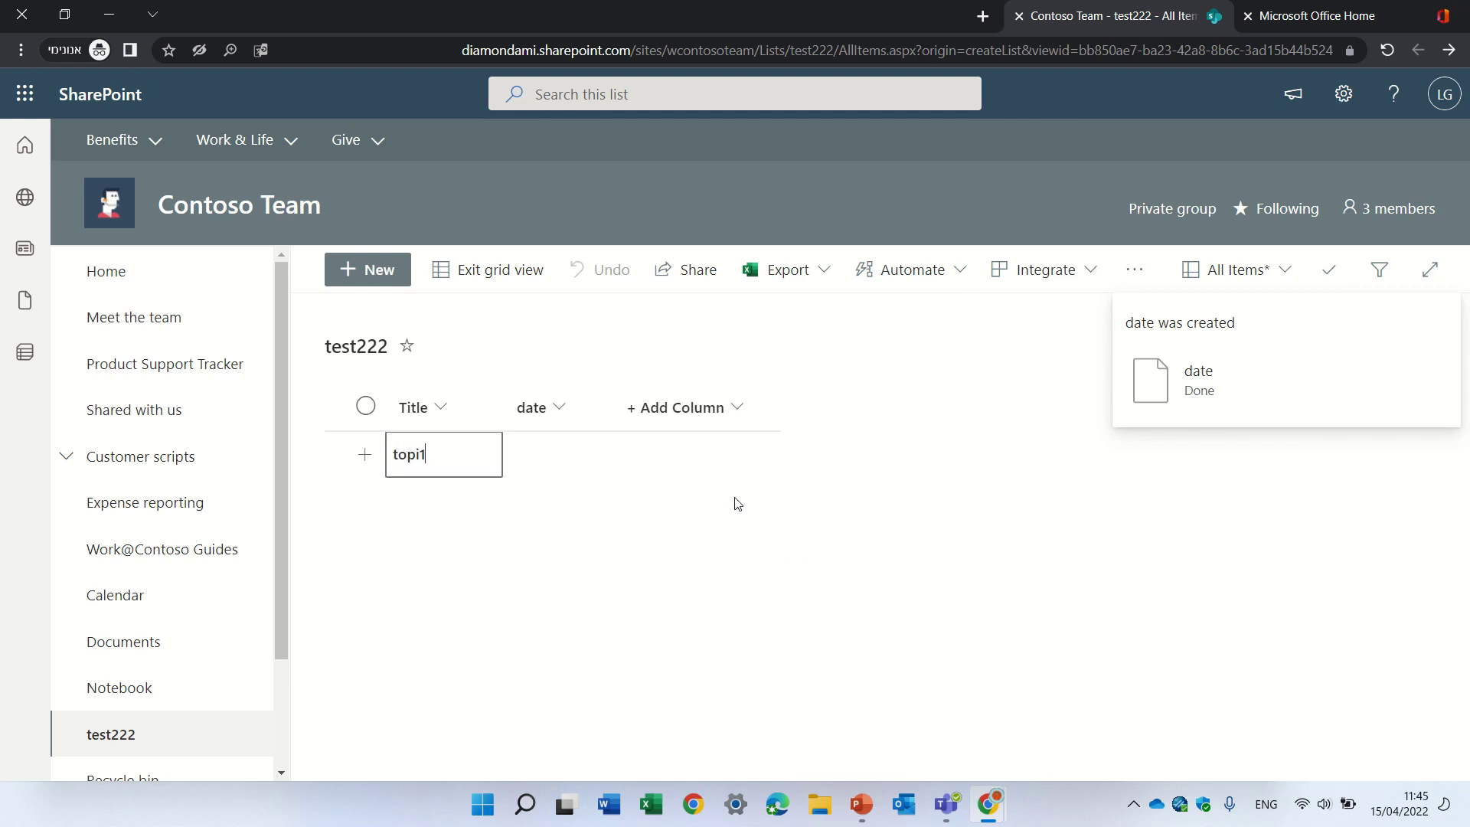
{"action": "type", "text": "1"}
{"action": "key", "text": "BackSpace"}
{"action": "left_click", "coordinate": [586, 459]}
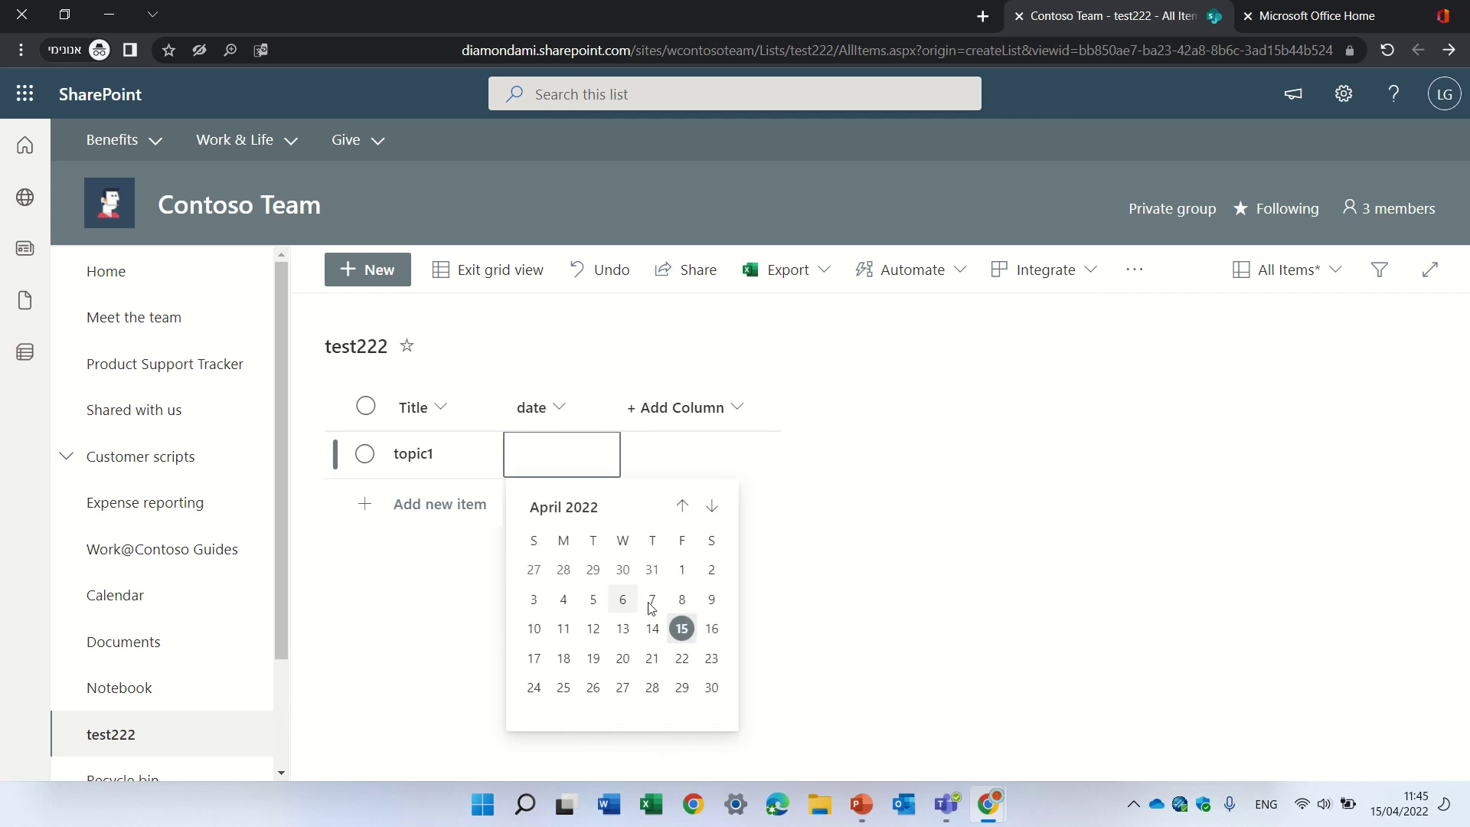
{"action": "left_click", "coordinate": [678, 624]}
Add a second item, topic2, dated 14 April 2022.
{"action": "left_click", "coordinate": [438, 499]}
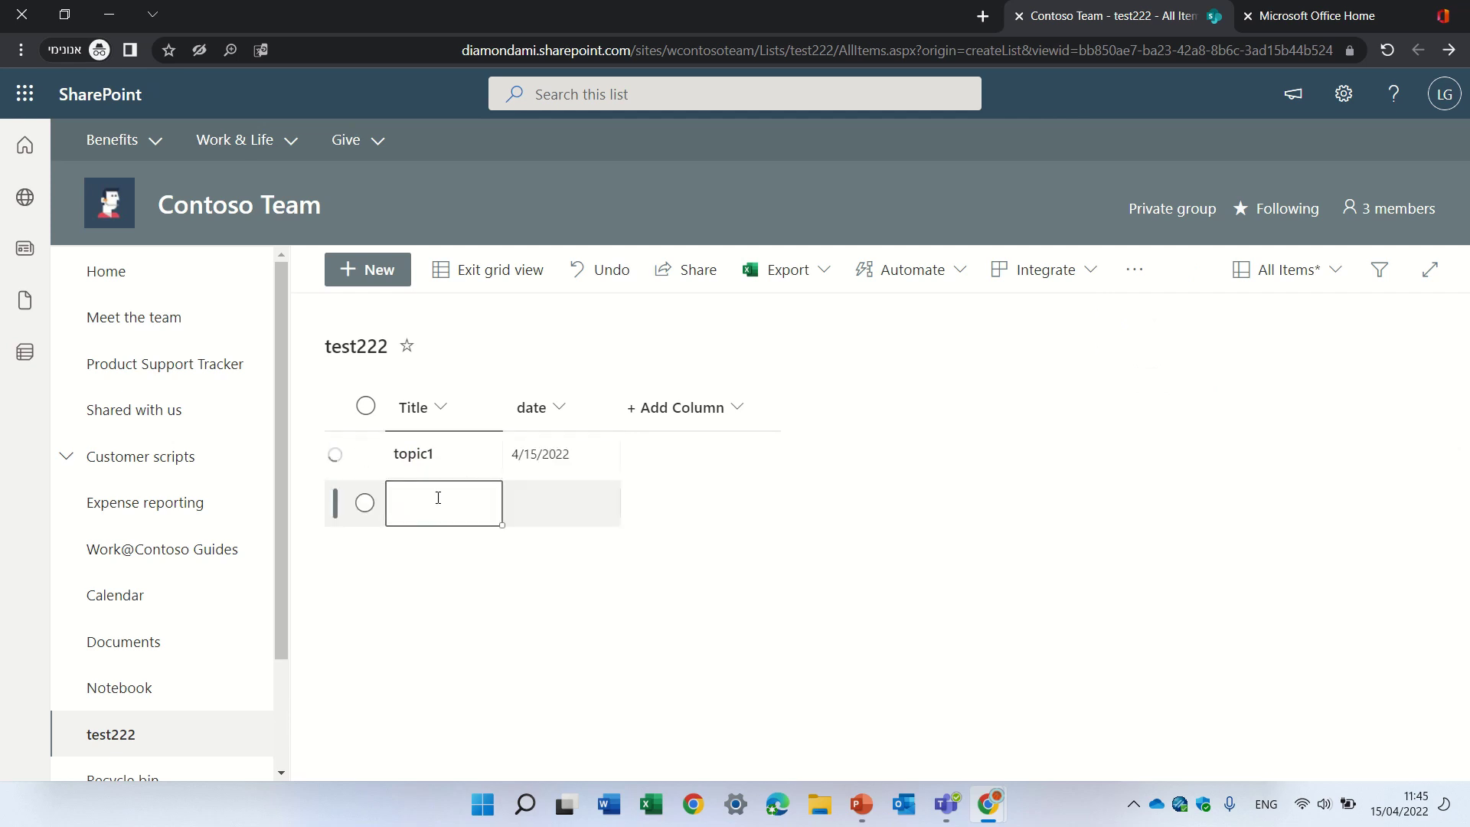
{"action": "left_click", "coordinate": [426, 471]}
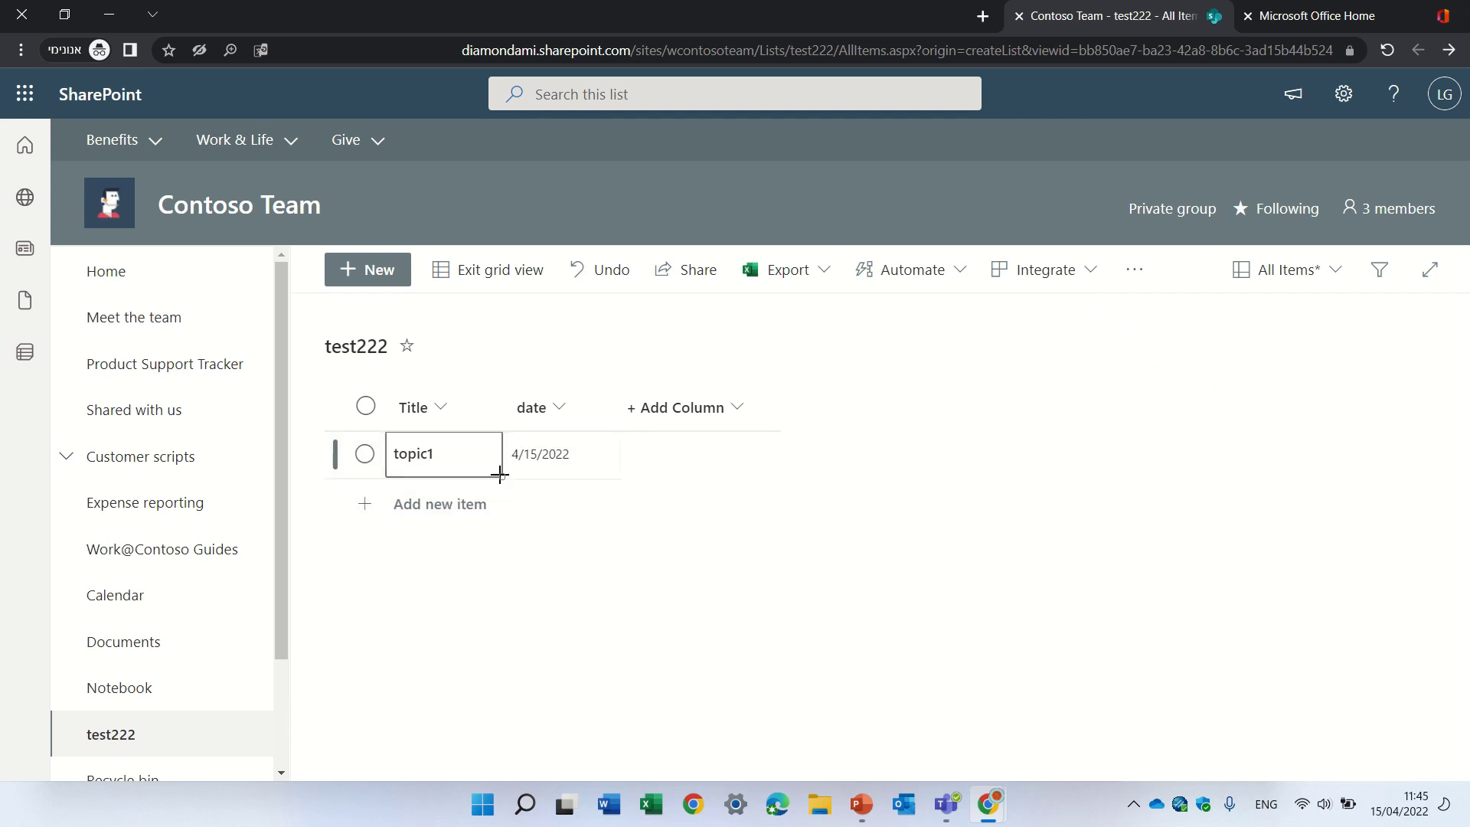
{"action": "left_click_drag", "start_coordinate": [499, 475], "coordinate": [493, 521]}
{"action": "left_click", "coordinate": [450, 510]}
{"action": "left_click", "coordinate": [450, 510]}
{"action": "key", "text": "BackSpace"}
{"action": "type", "text": "2"}
{"action": "left_click", "coordinate": [540, 499]}
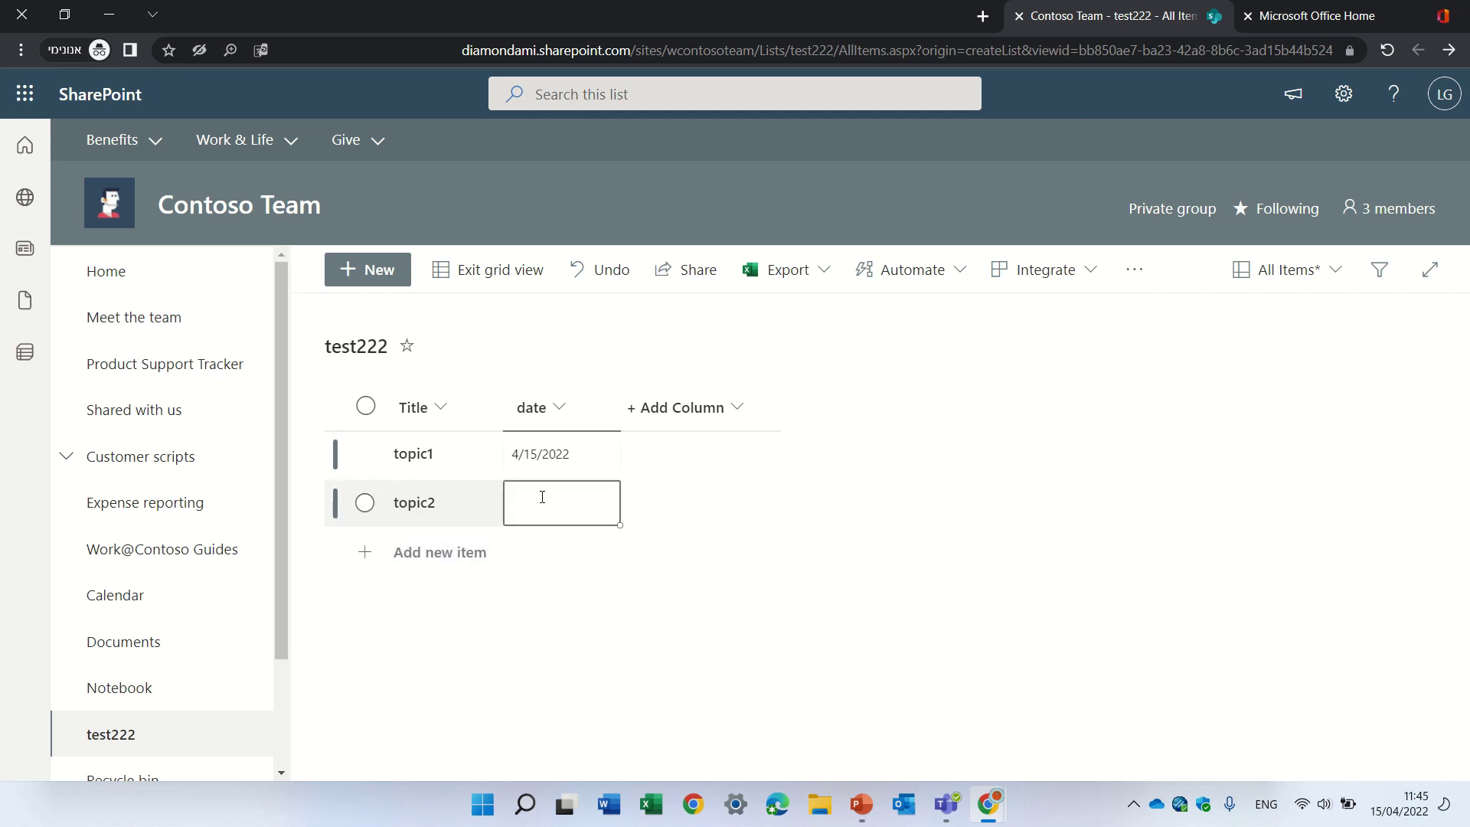
{"action": "left_click", "coordinate": [542, 496]}
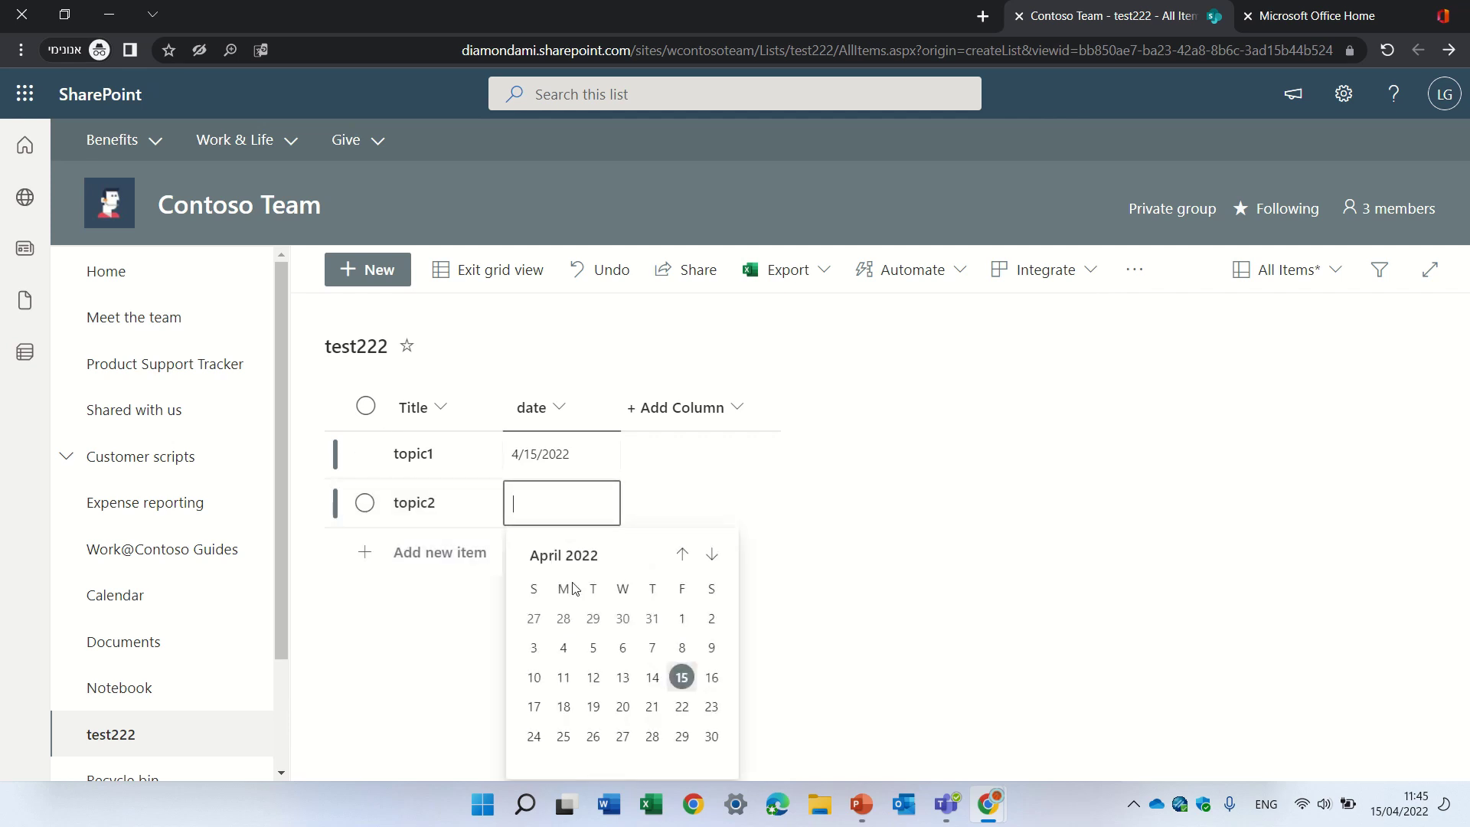
{"action": "left_click", "coordinate": [653, 677]}
Add undated items topic4 and topic, then exit grid view.
{"action": "left_click", "coordinate": [440, 552]}
{"action": "type", "text": "topi"}
{"action": "key", "text": "Return"}
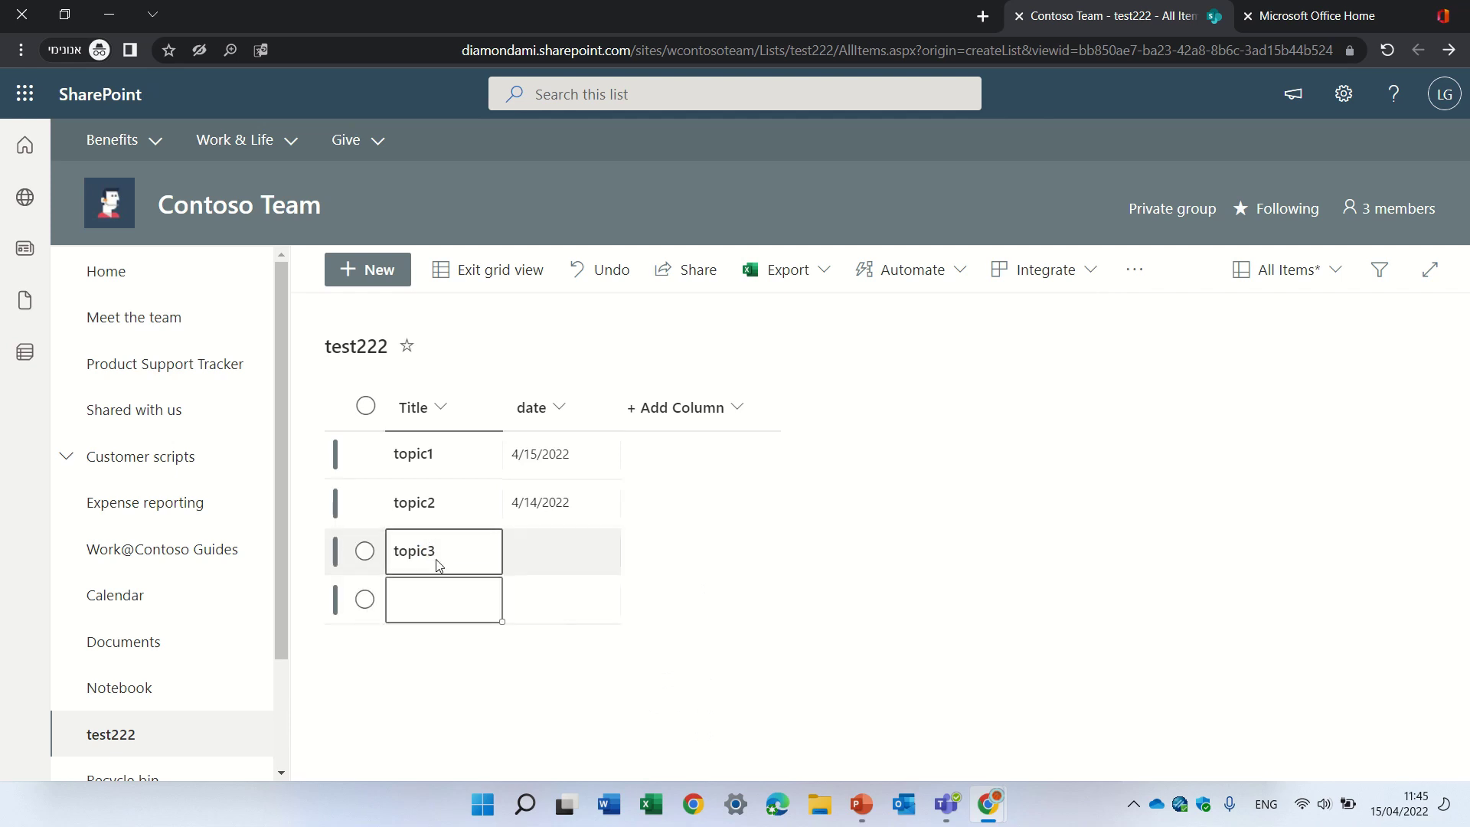
{"action": "type", "text": "topic"}
{"action": "type", "text": "4"}
{"action": "key", "text": "BackSpace"}
{"action": "type", "text": "topic"}
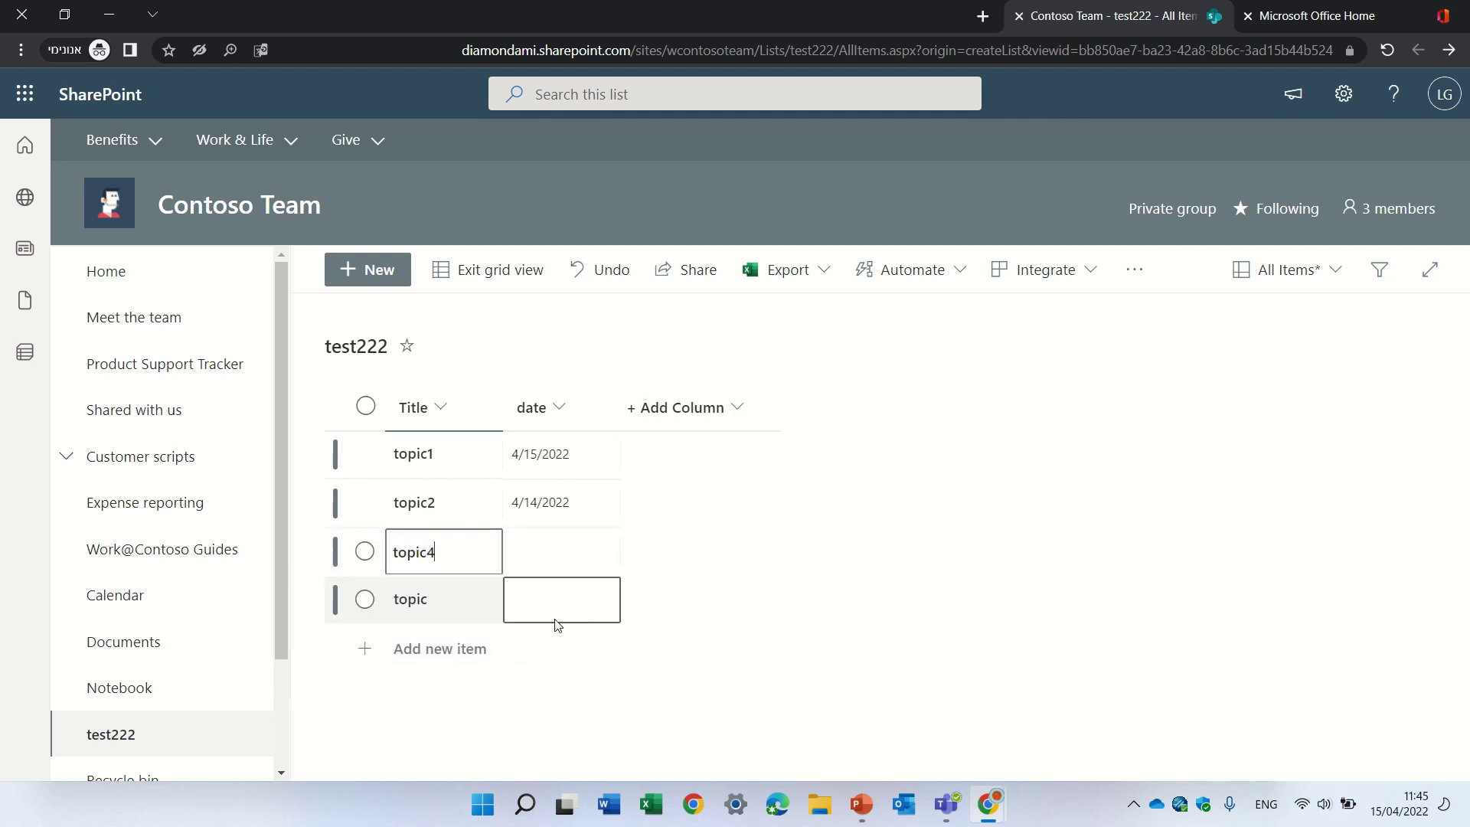
{"action": "left_click", "coordinate": [476, 613]}
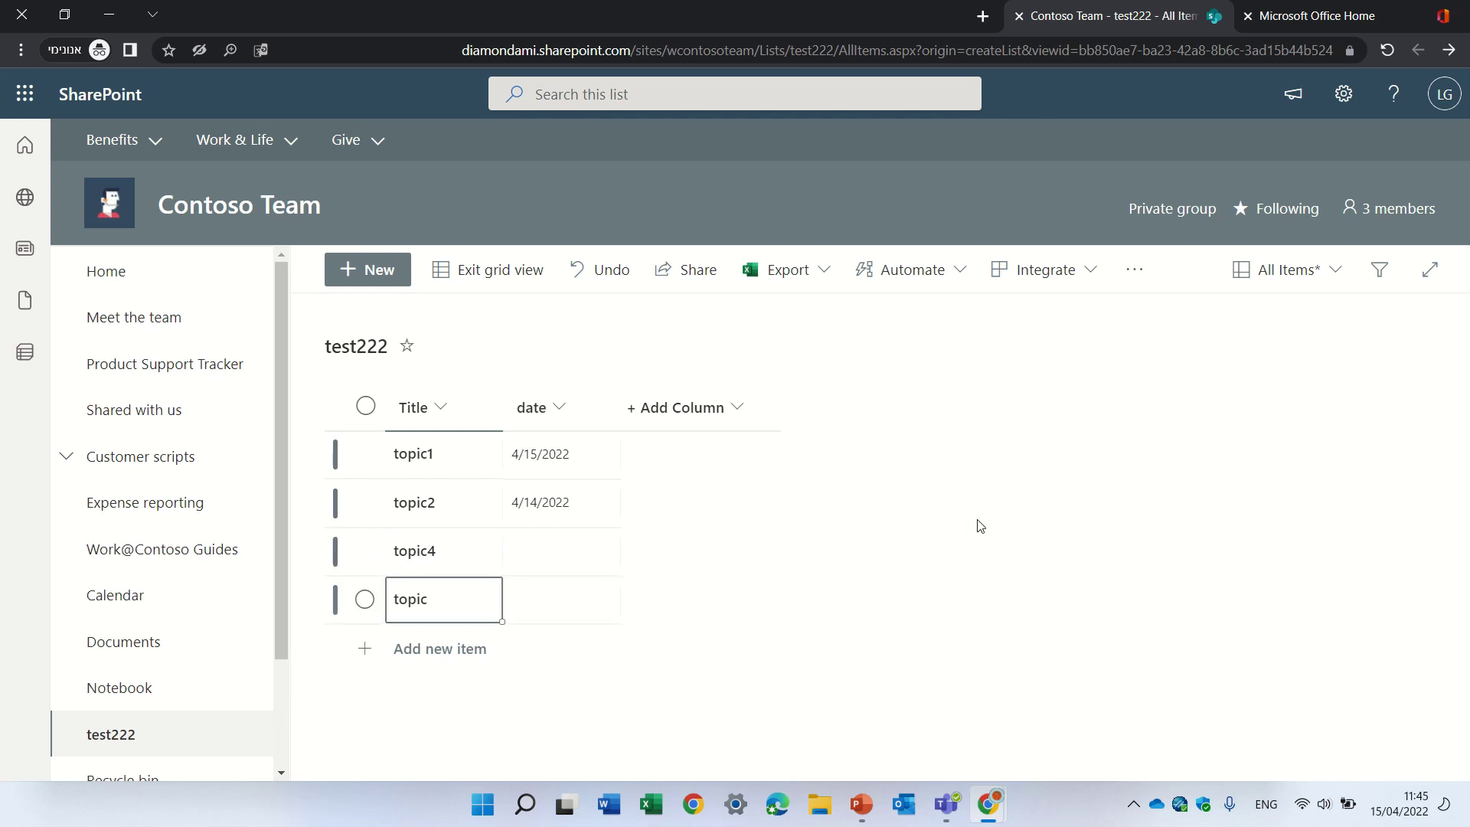
{"action": "left_click", "coordinate": [481, 271]}
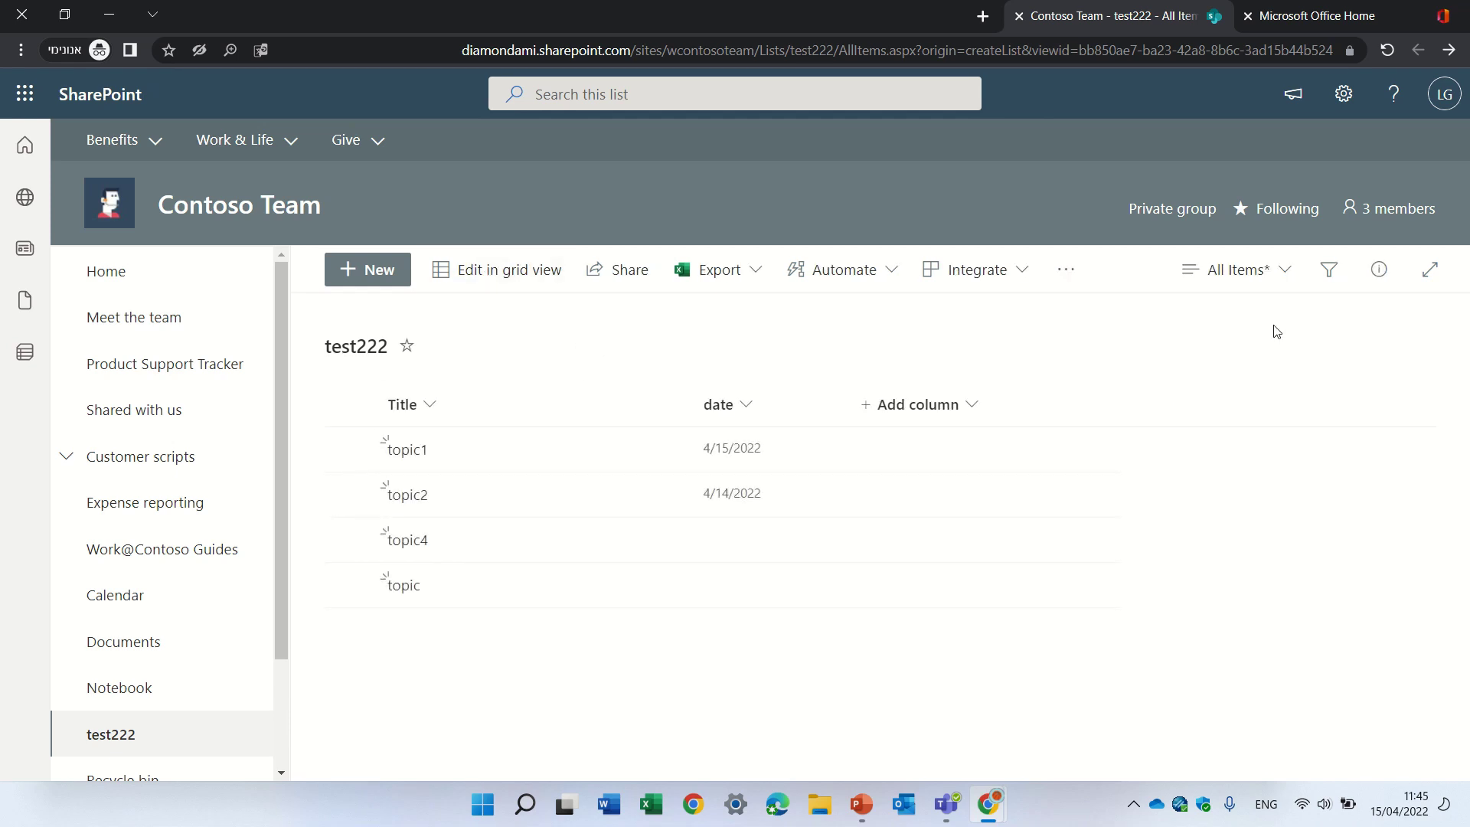
Create a calendar view named cal for test222, using date as the start date.
{"action": "left_click", "coordinate": [1271, 269]}
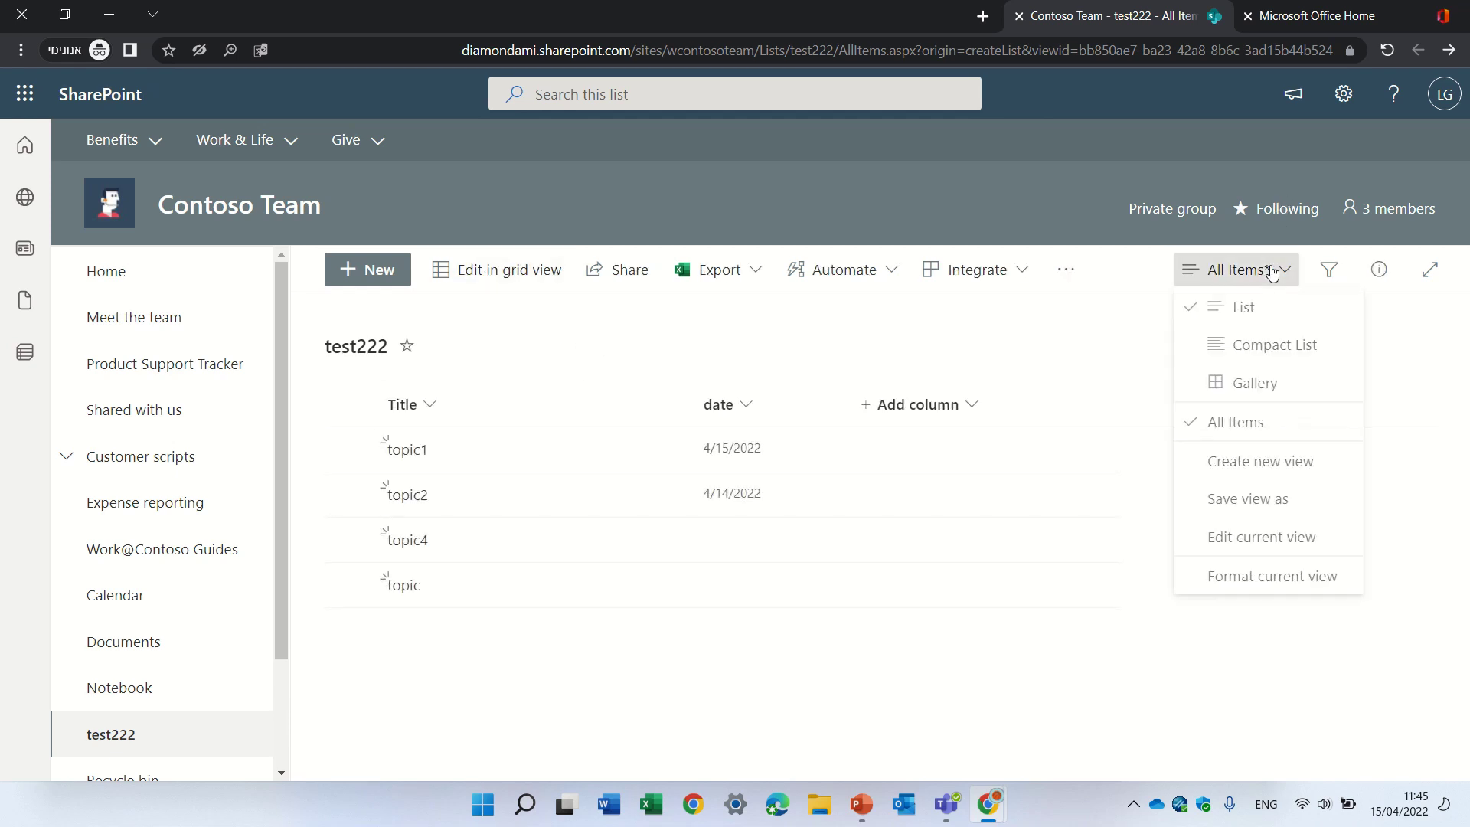
{"action": "left_click", "coordinate": [1272, 473]}
{"action": "left_click", "coordinate": [599, 429]}
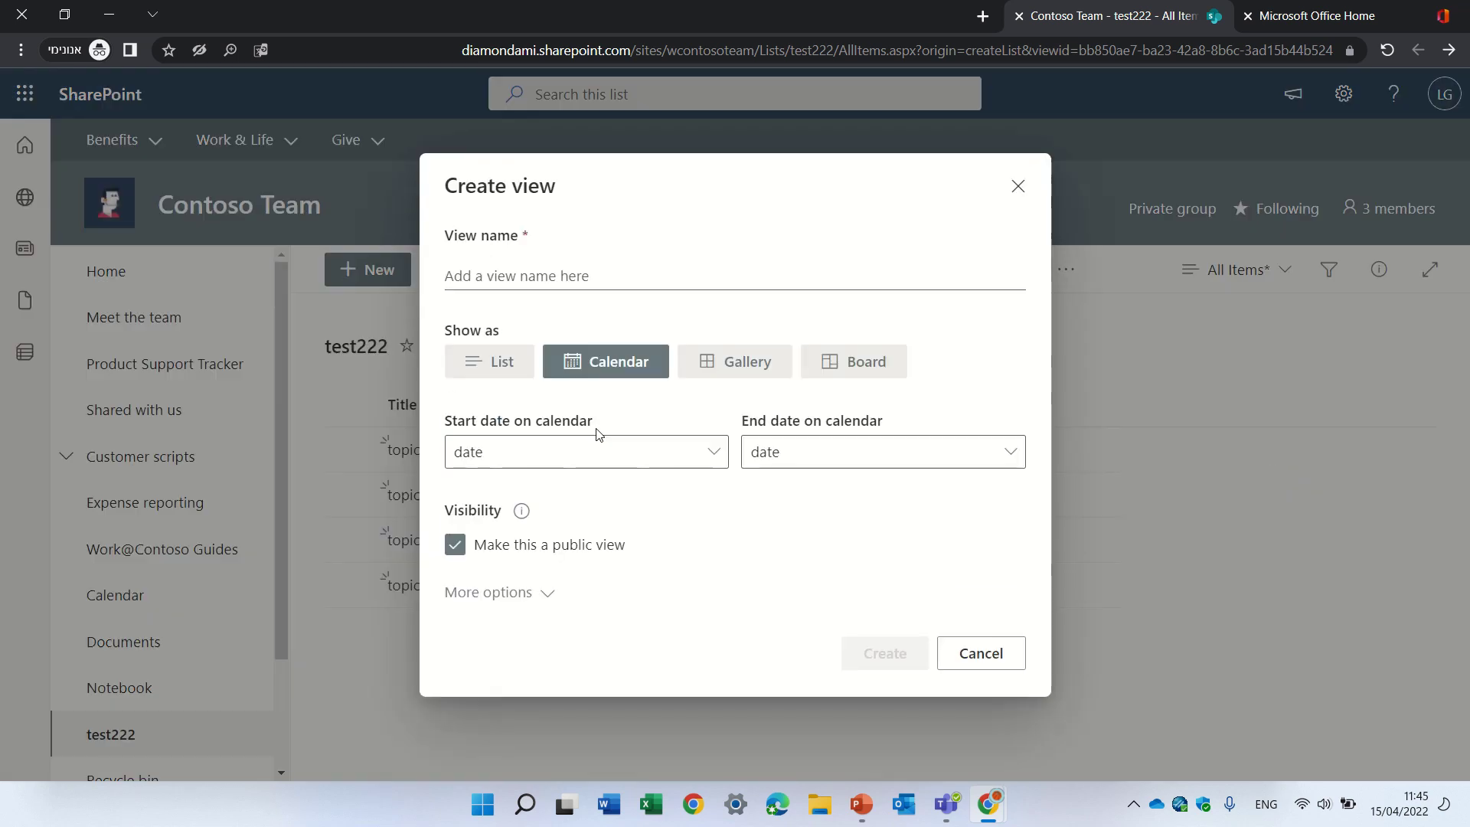
{"action": "left_click", "coordinate": [640, 275]}
{"action": "type", "text": "cal"}
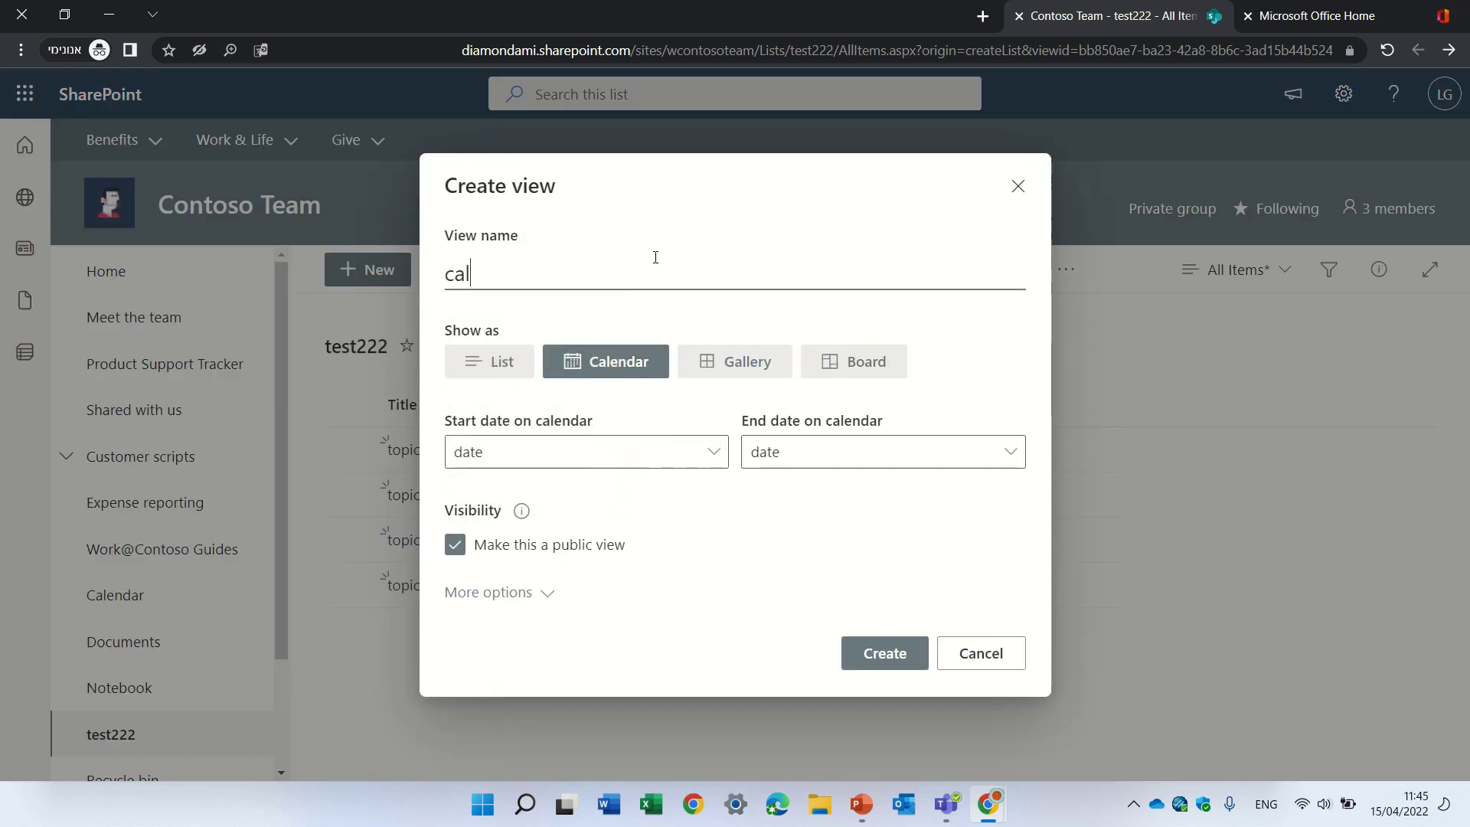
{"action": "left_click", "coordinate": [539, 459]}
{"action": "left_click", "coordinate": [598, 435]}
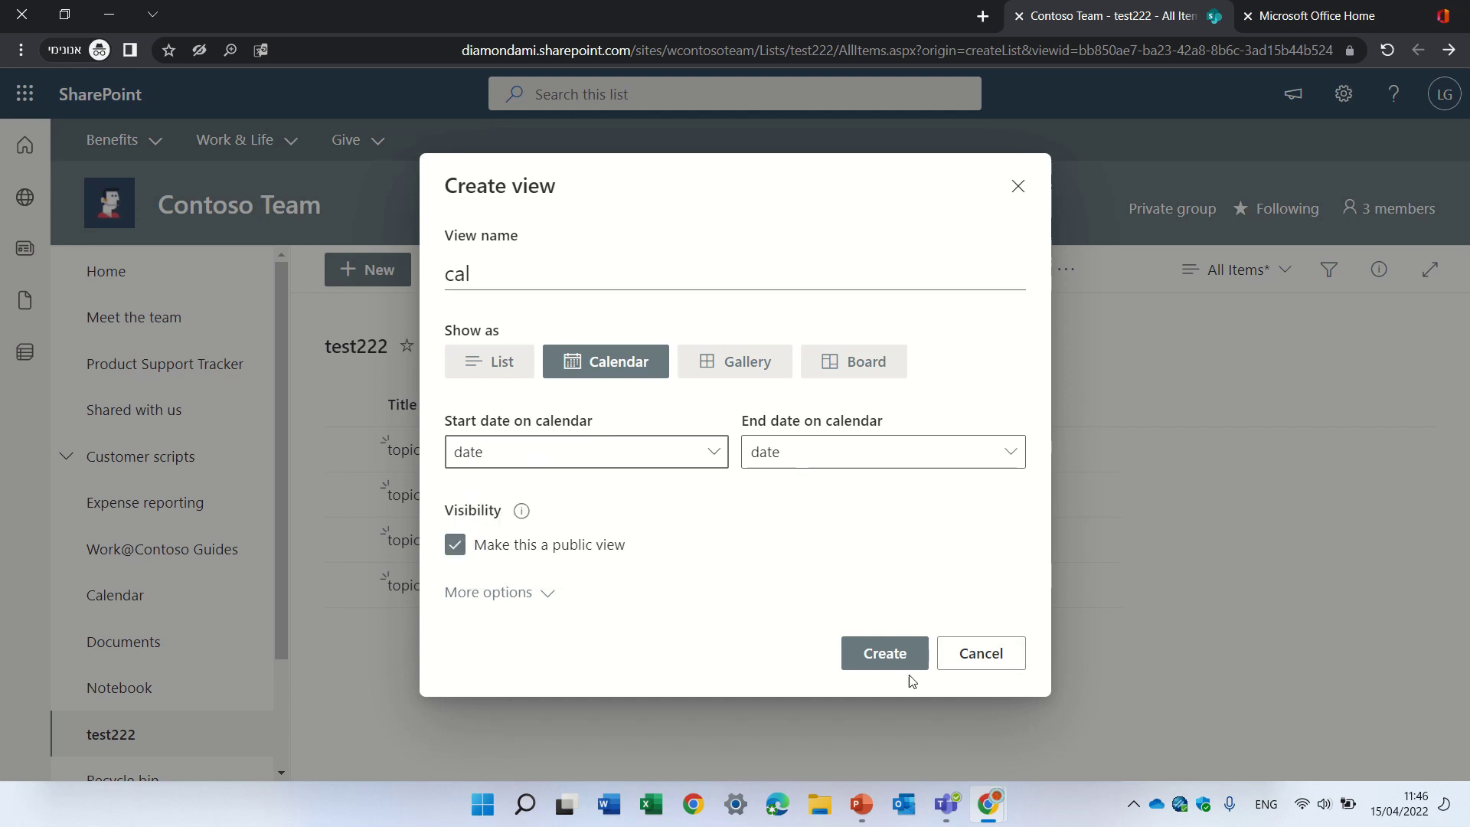
{"action": "left_click", "coordinate": [887, 655]}
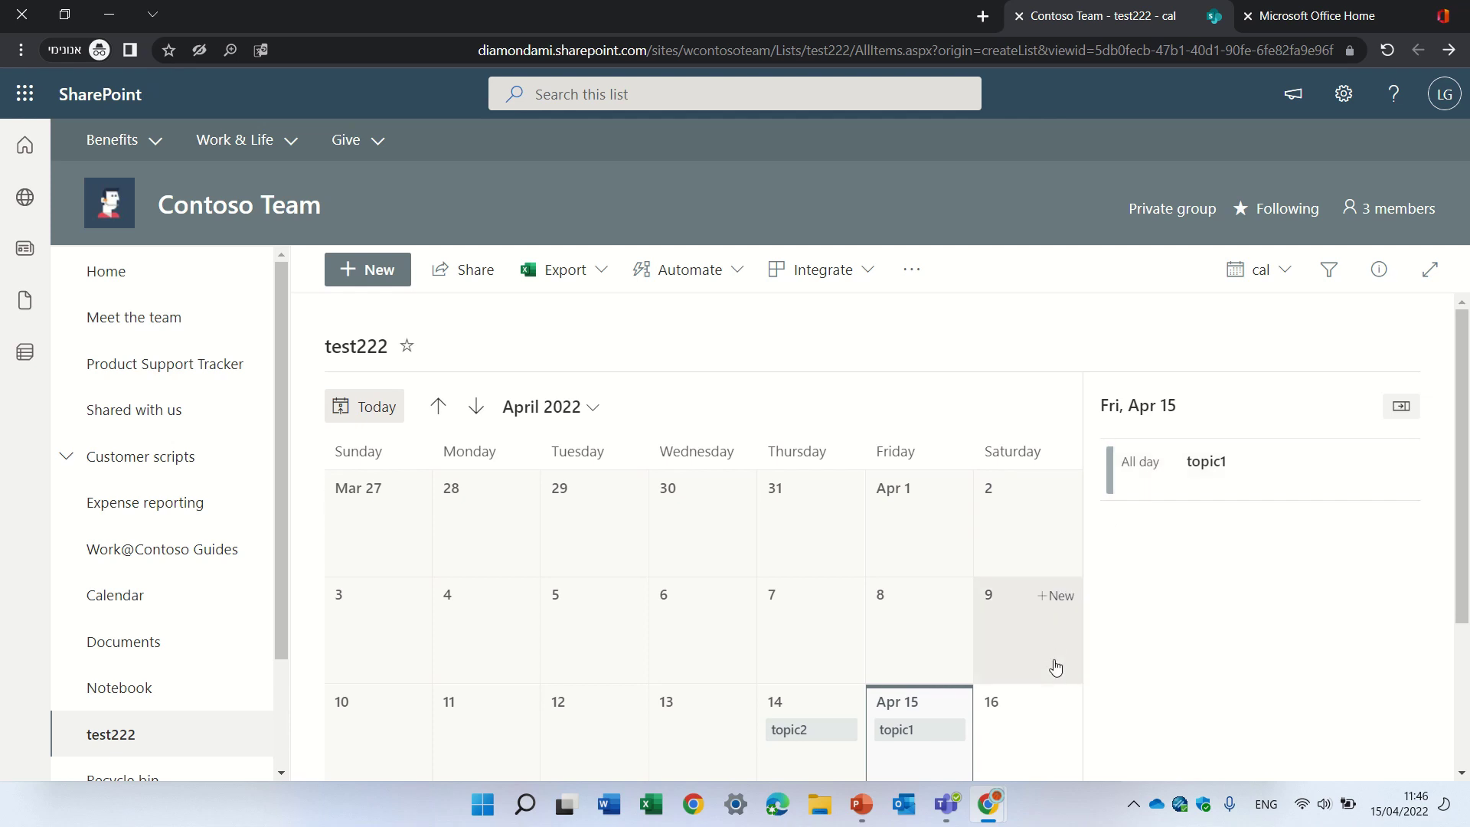
Switch test222 to All Items, then back to the cal calendar view.
{"action": "left_click", "coordinate": [1256, 269]}
{"action": "left_click", "coordinate": [1287, 352]}
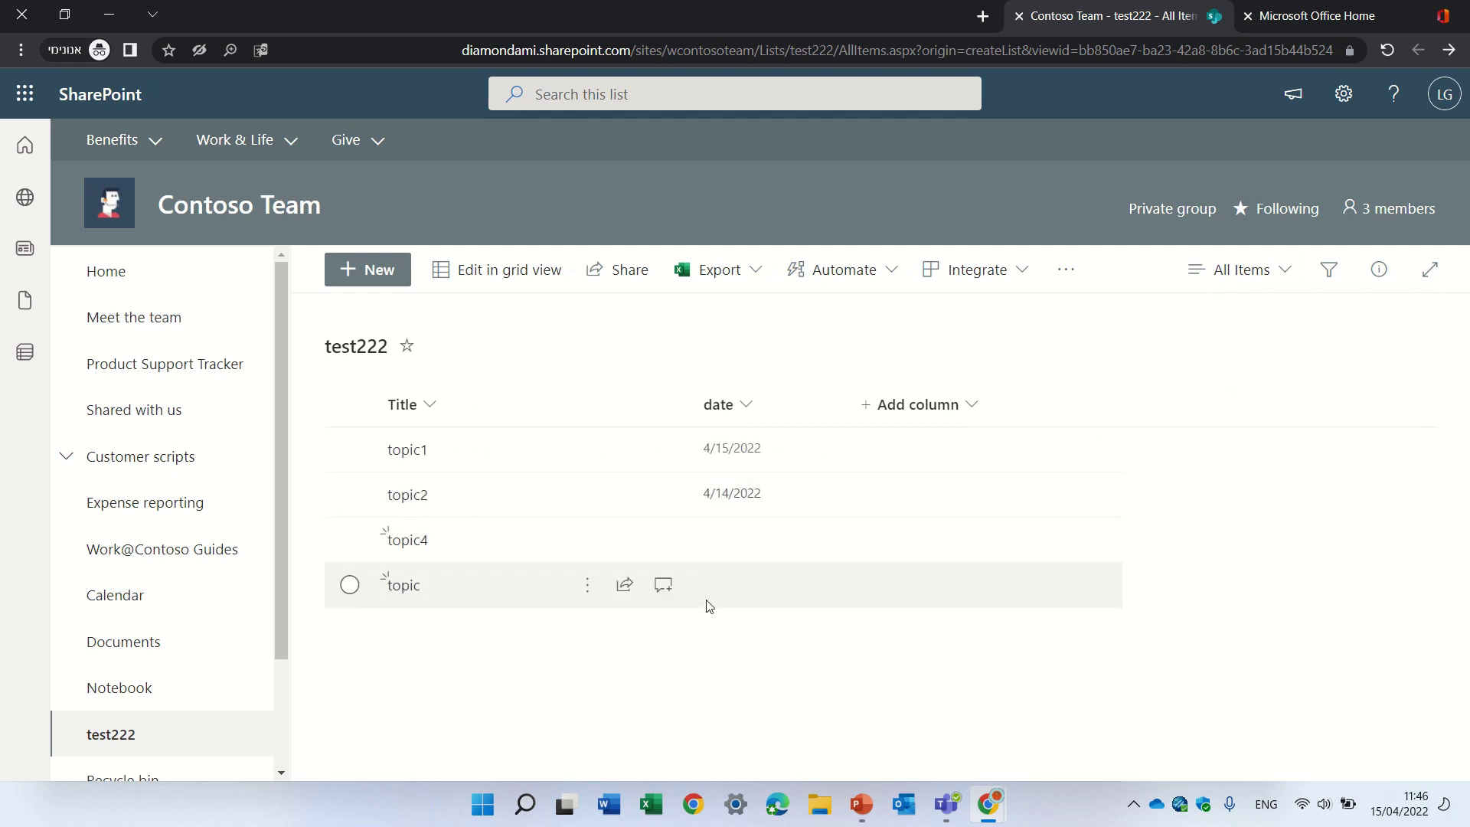
{"action": "left_click", "coordinate": [1268, 271]}
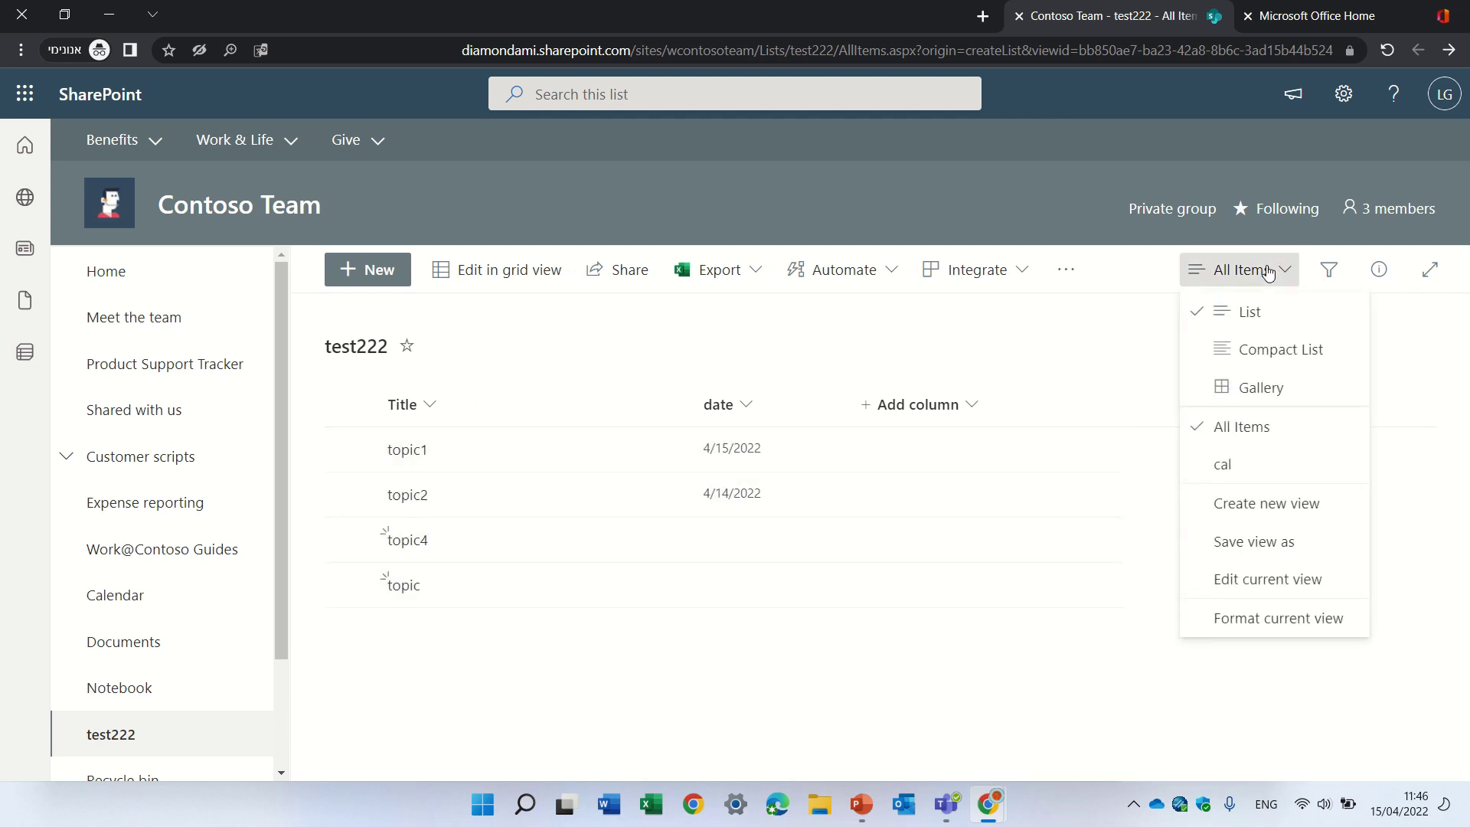
{"action": "left_click", "coordinate": [1248, 465]}
Bring up the test111 calendar and view the Fri, 15 Apr events.
{"action": "mouse_move", "coordinate": [984, 824]}
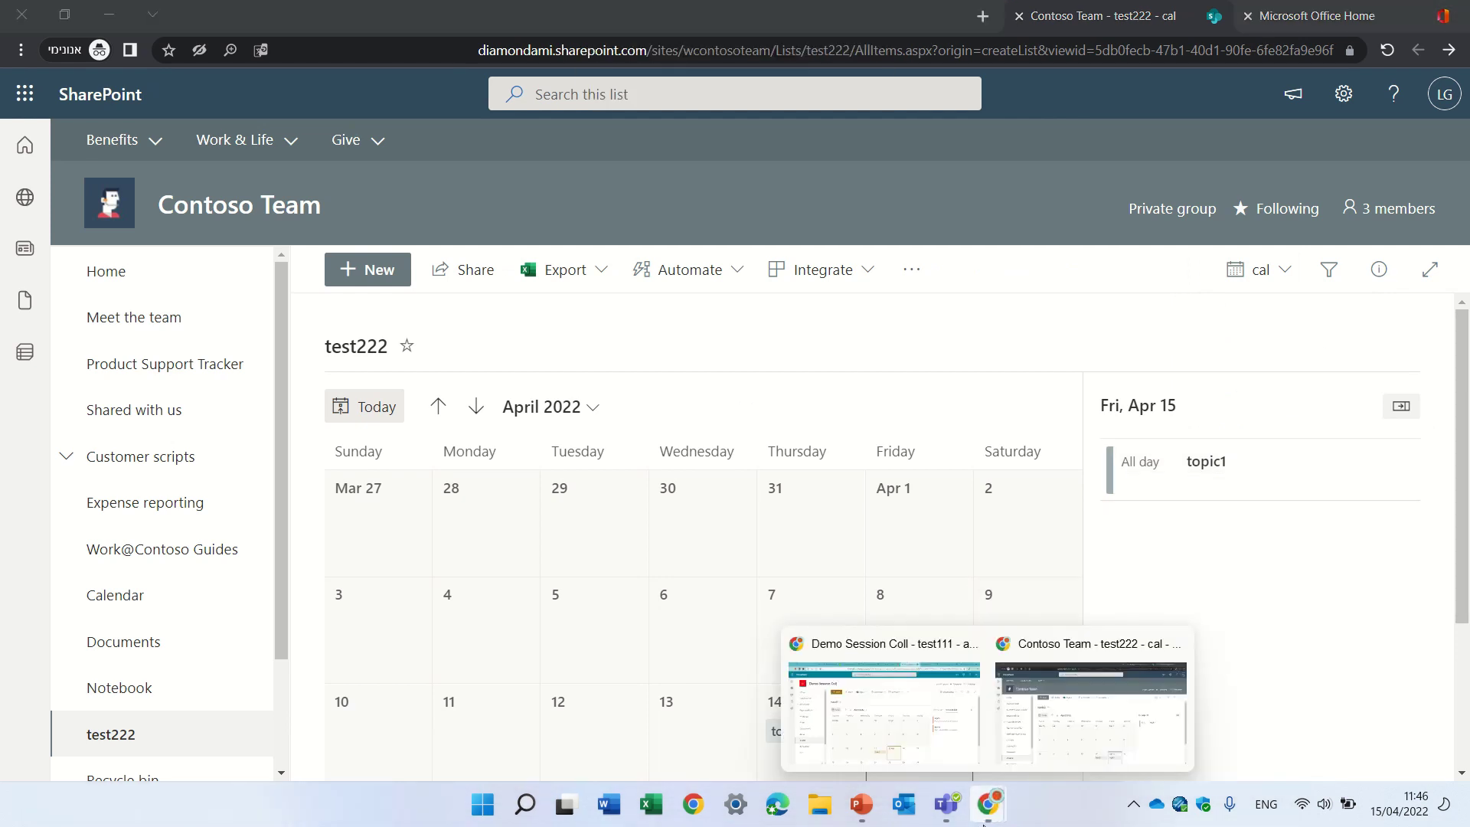
{"action": "left_click", "coordinate": [919, 723]}
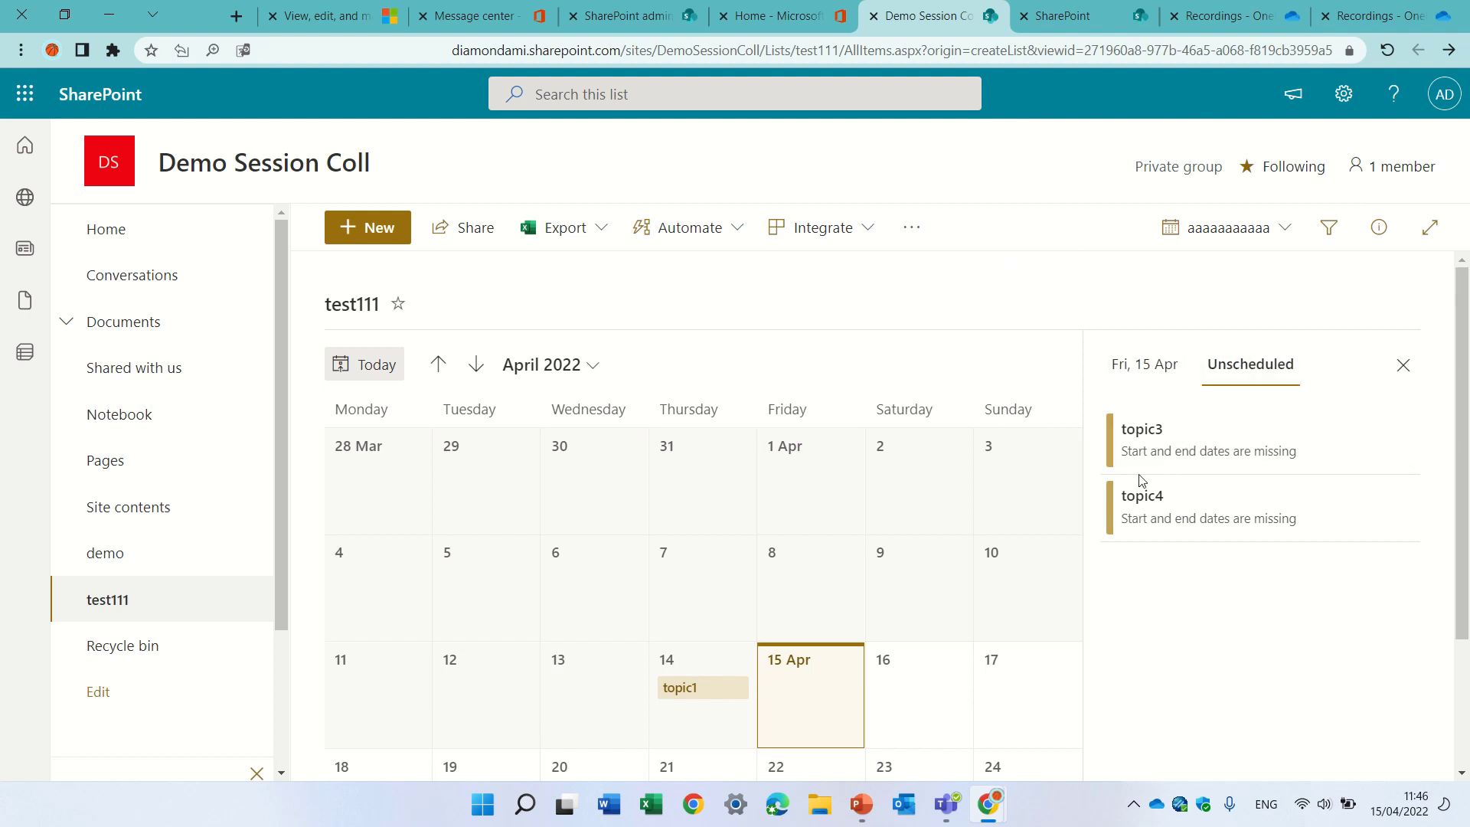
{"action": "left_click", "coordinate": [1143, 365]}
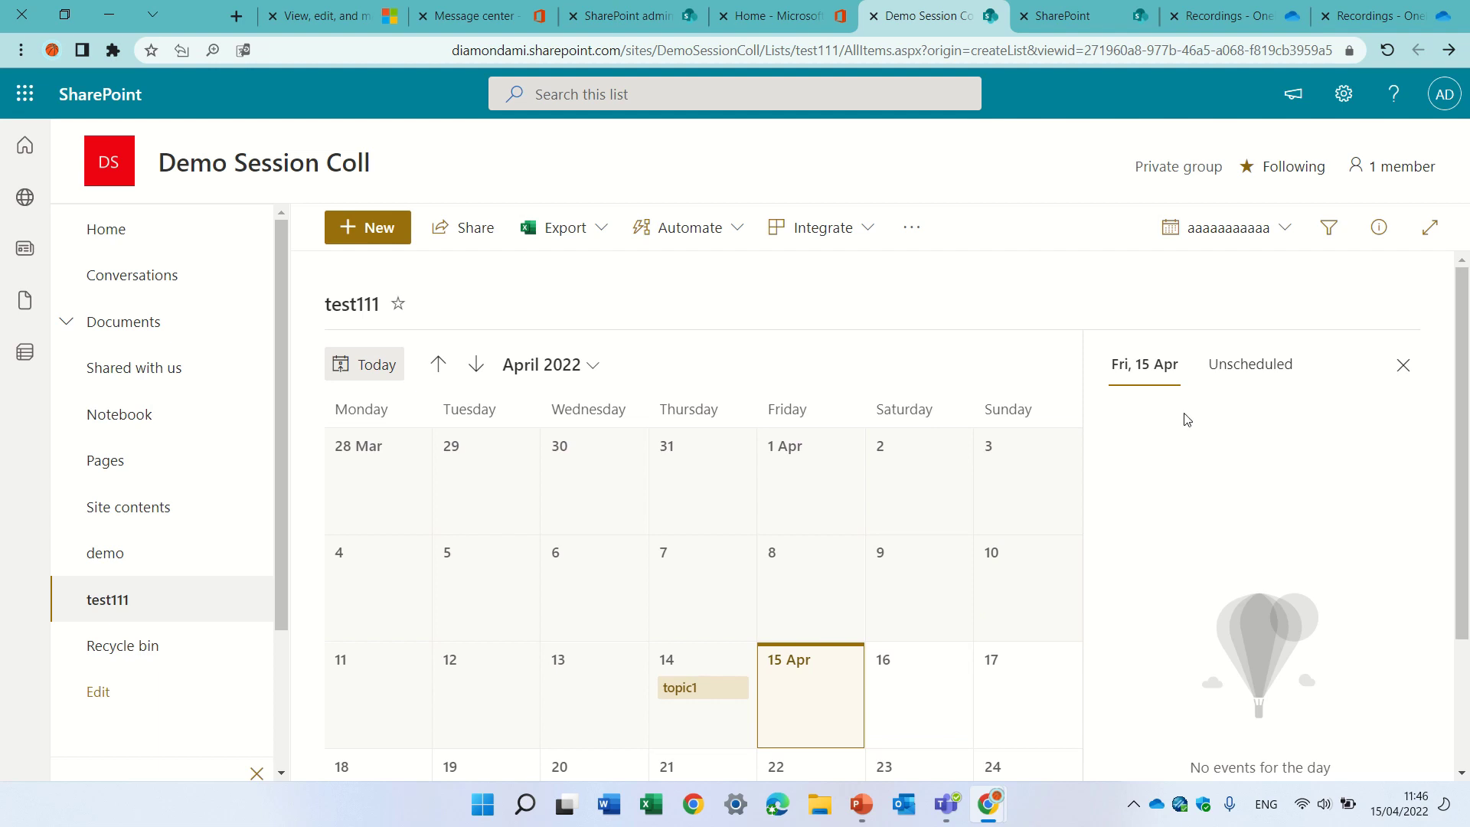
Check test111's Unscheduled items, then switch it to the All Items view.
{"action": "left_click", "coordinate": [1242, 381]}
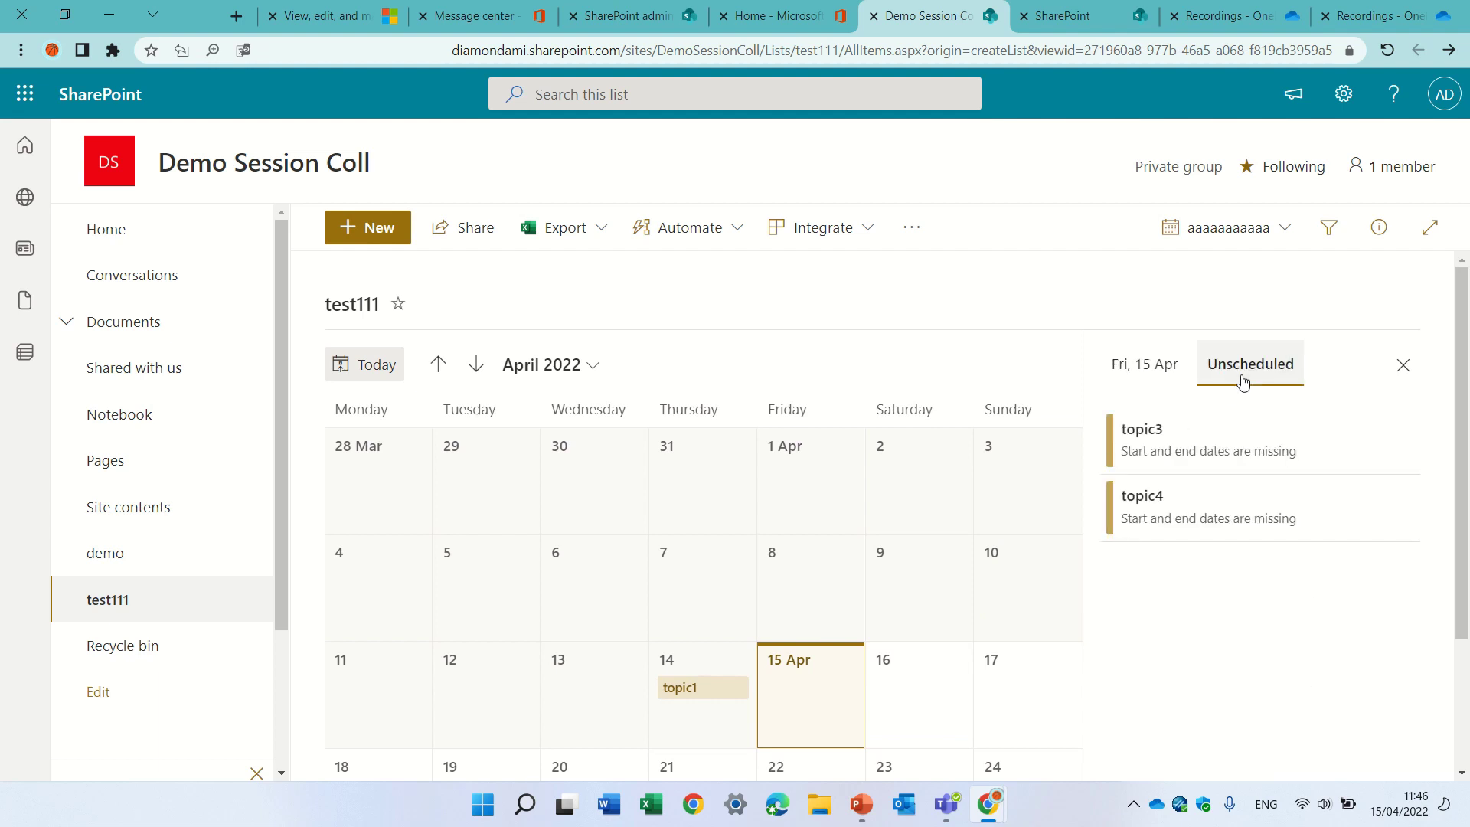
{"action": "left_click", "coordinate": [1244, 228]}
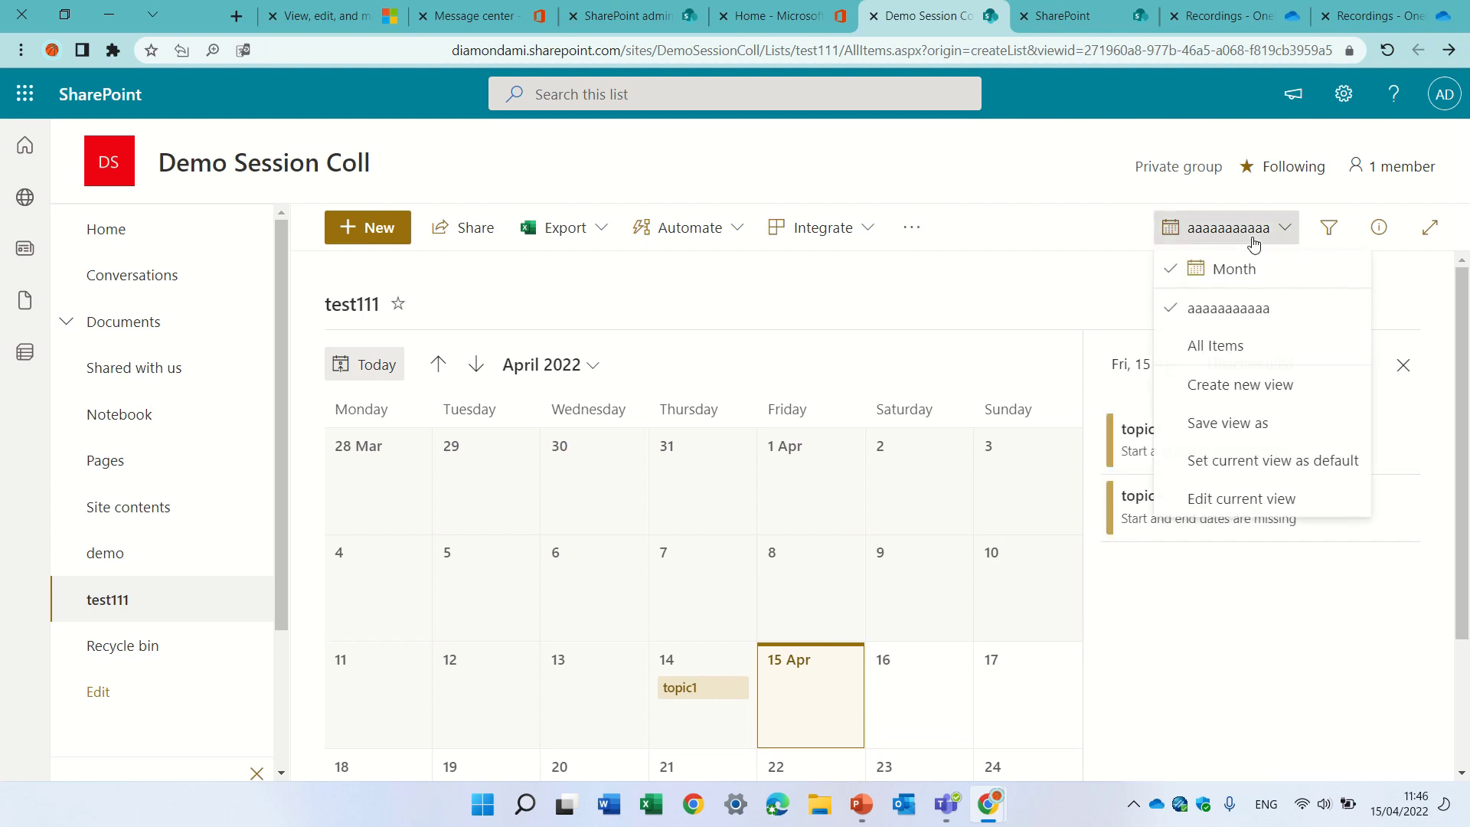
{"action": "left_click", "coordinate": [1234, 344]}
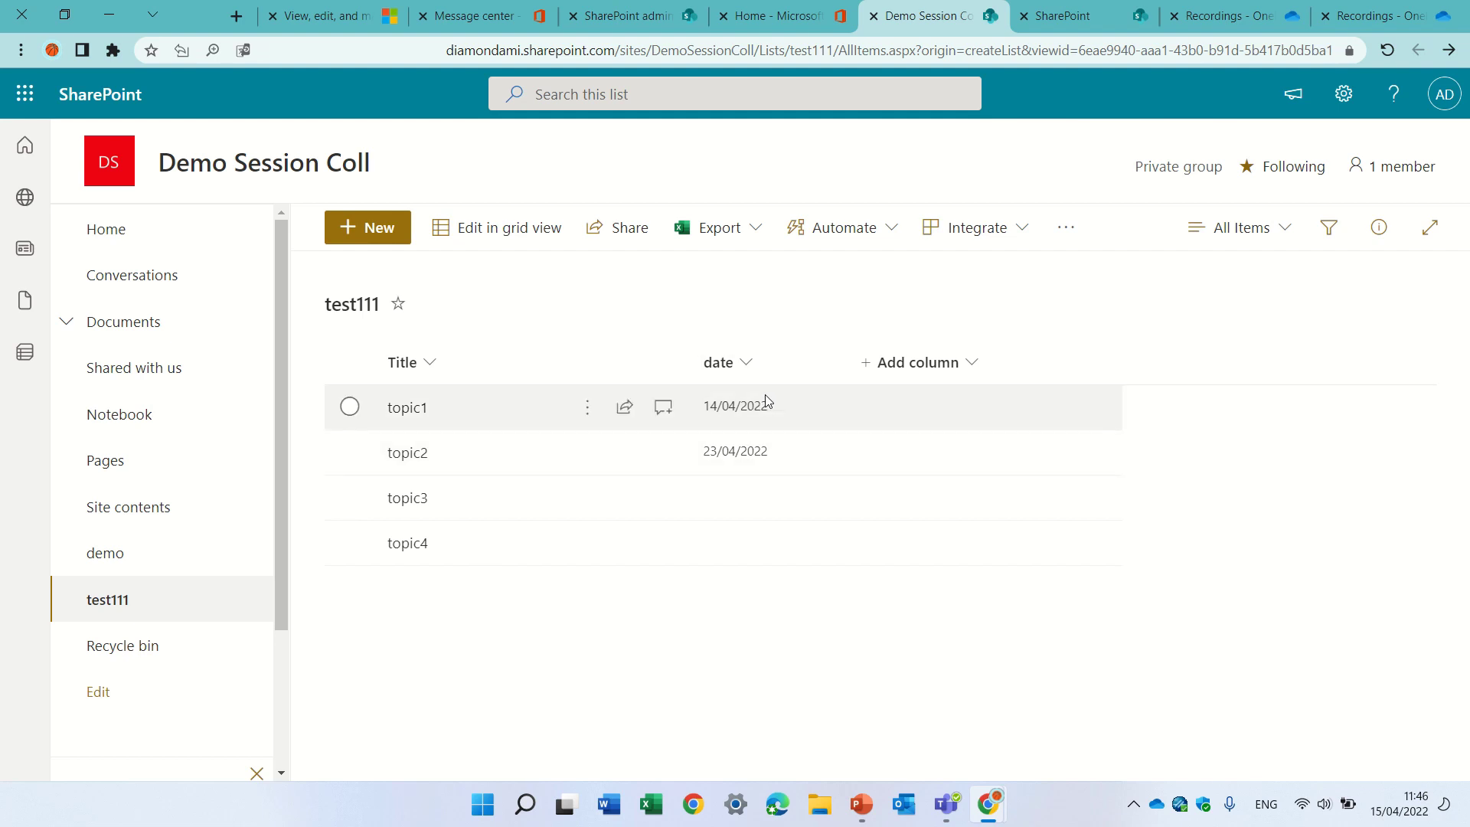
Create a new calendar view named cal2 for test111.
{"action": "left_click", "coordinate": [1267, 229]}
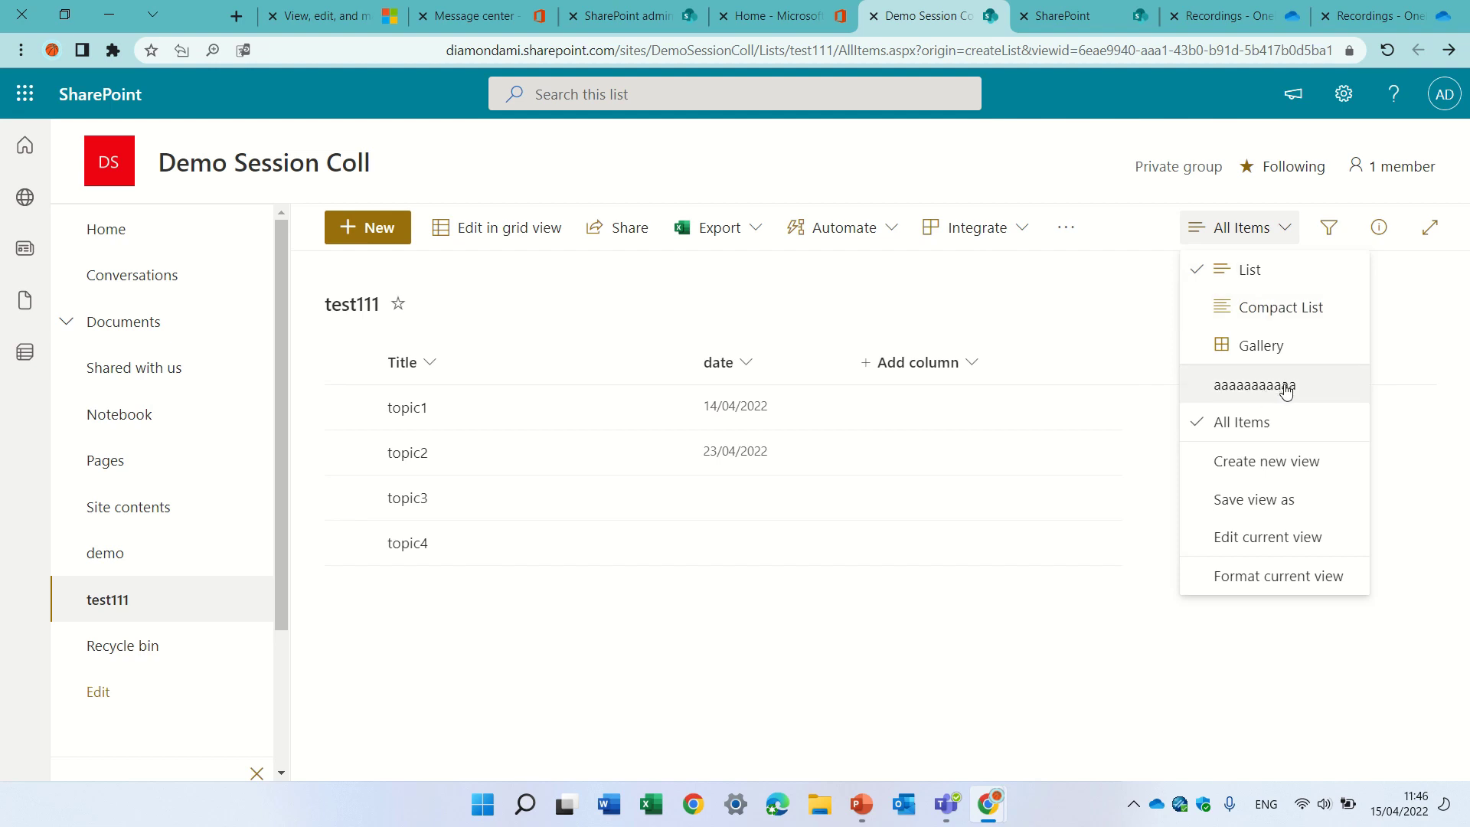
{"action": "left_click", "coordinate": [1294, 468]}
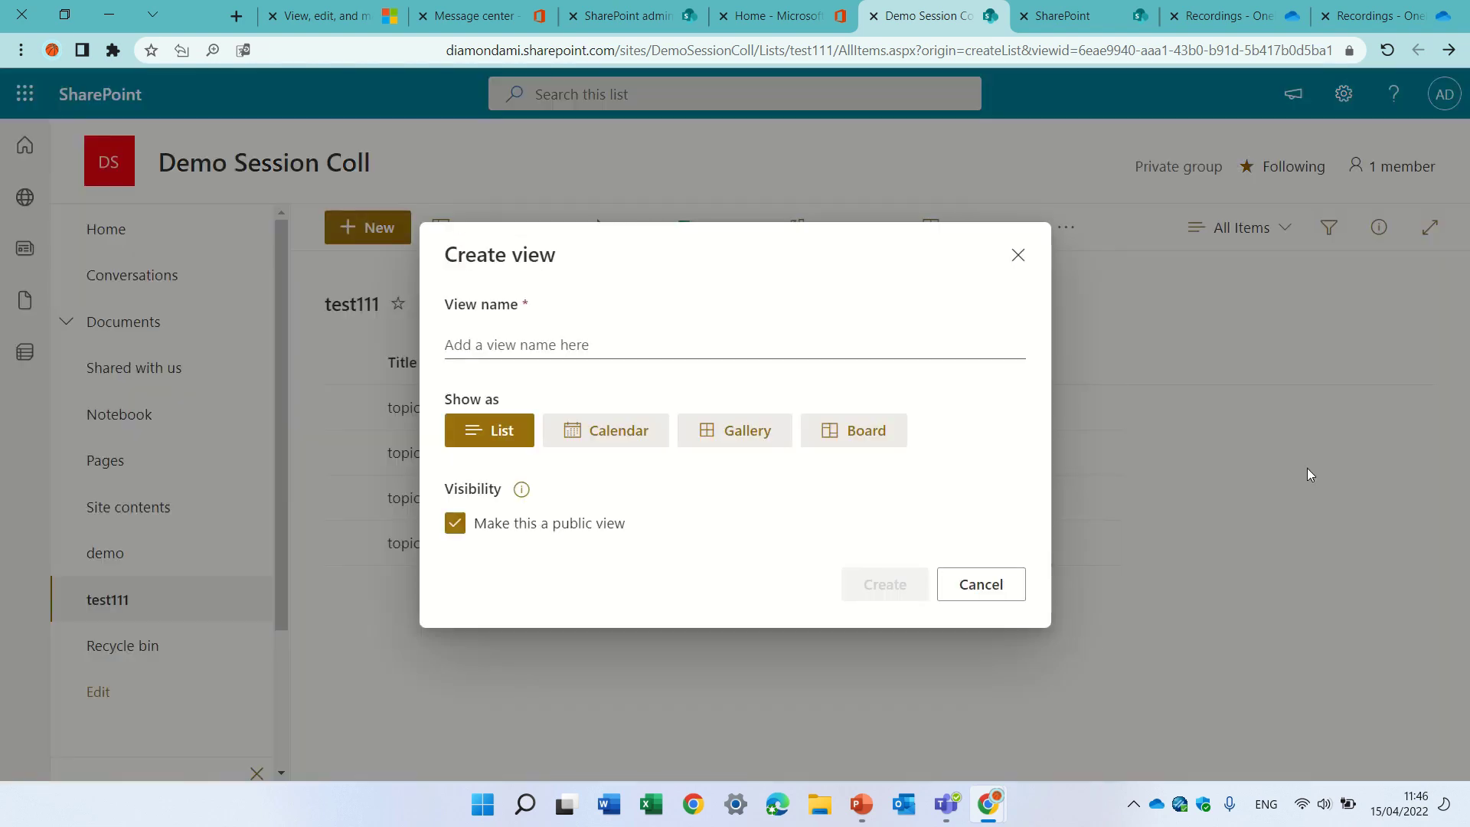
{"action": "left_click", "coordinate": [594, 436]}
{"action": "left_click", "coordinate": [602, 276]}
{"action": "type", "text": "cal2"}
{"action": "left_click", "coordinate": [897, 656]}
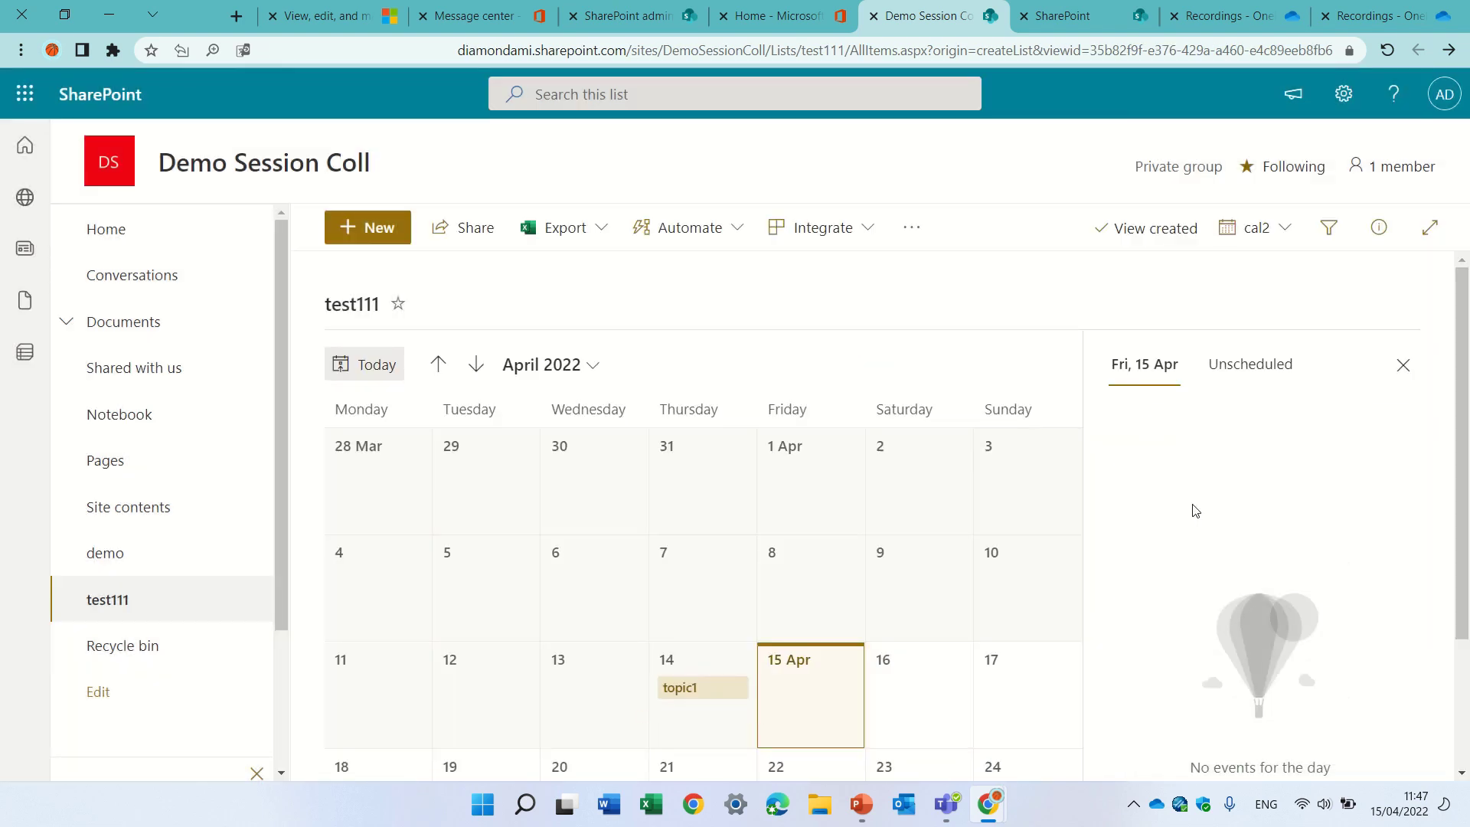
Show cal2's Unscheduled items, topic3 and topic4.
{"action": "left_click", "coordinate": [1250, 367]}
{"action": "scroll", "coordinate": [1382, 398], "scroll_direction": "down", "scroll_amount": 1}
{"action": "scroll", "coordinate": [1443, 497], "scroll_direction": "up", "scroll_amount": 1}
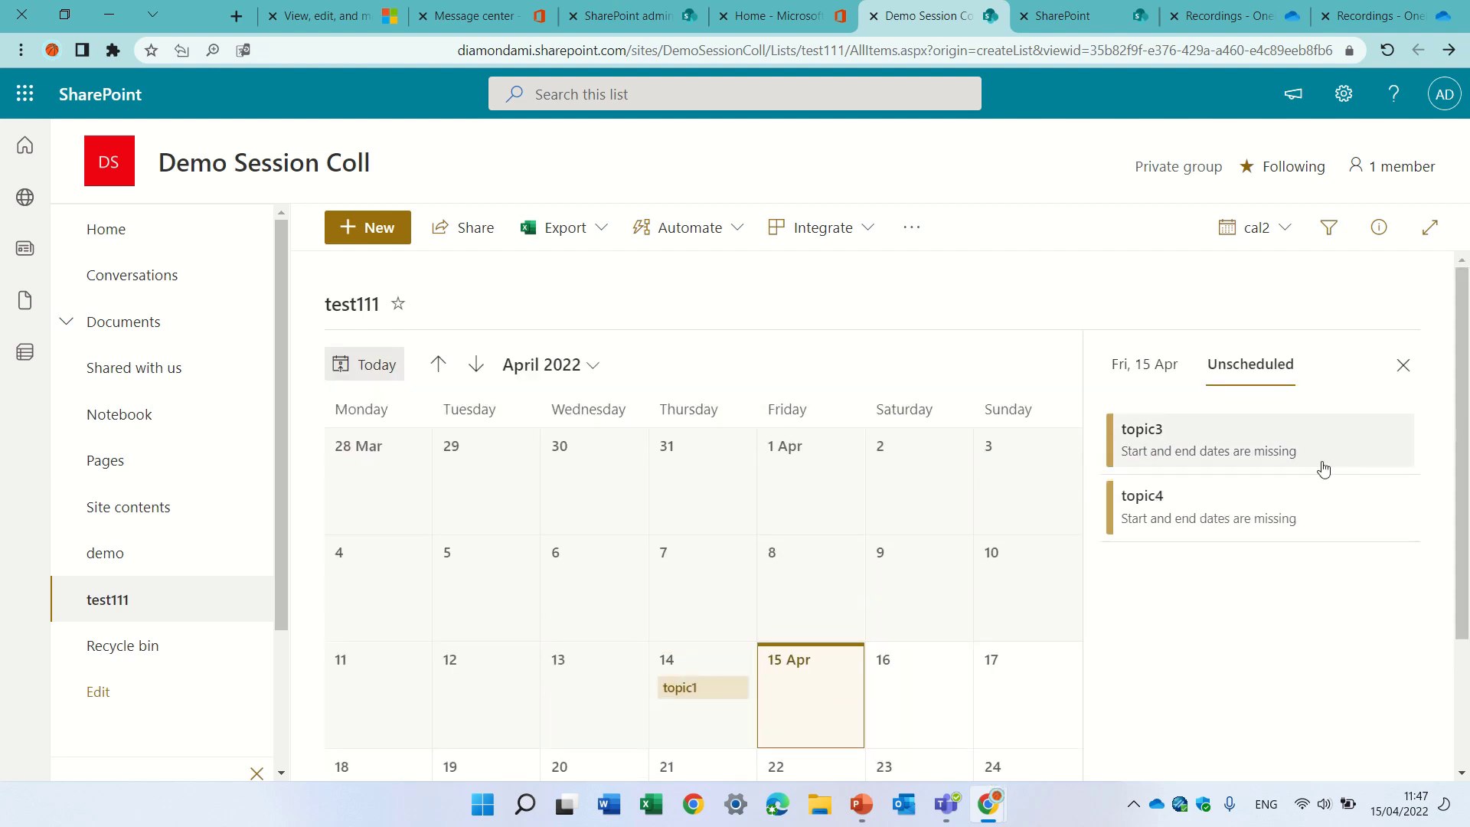
{"action": "left_click_drag", "start_coordinate": [1215, 449], "coordinate": [1148, 427]}
Set topic3's date to 23 April 2022 from the Unscheduled list.
{"action": "left_click", "coordinate": [1224, 634]}
{"action": "left_click", "coordinate": [1148, 426]}
{"action": "left_click", "coordinate": [1172, 442]}
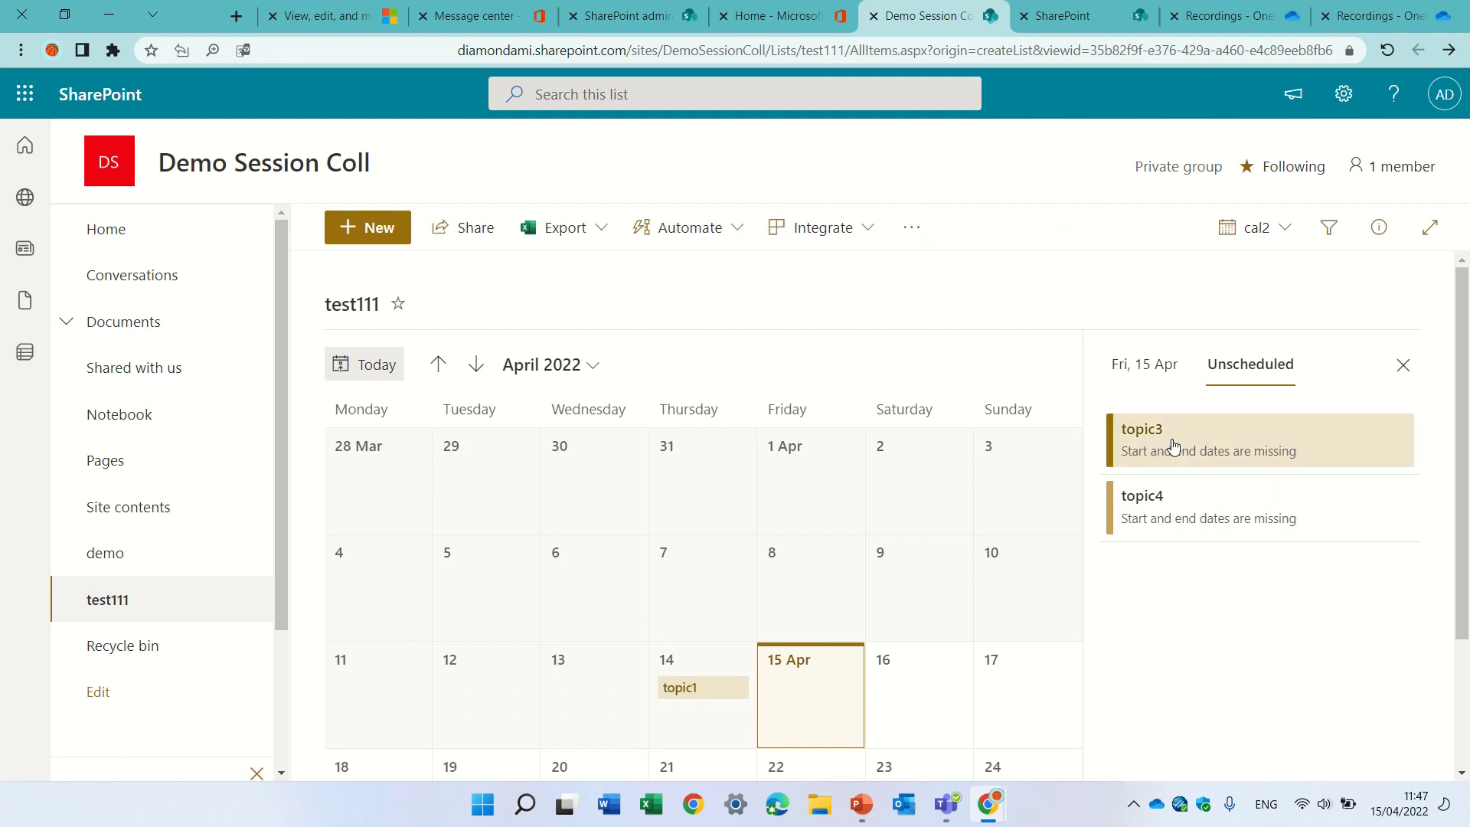
{"action": "left_click", "coordinate": [1173, 443]}
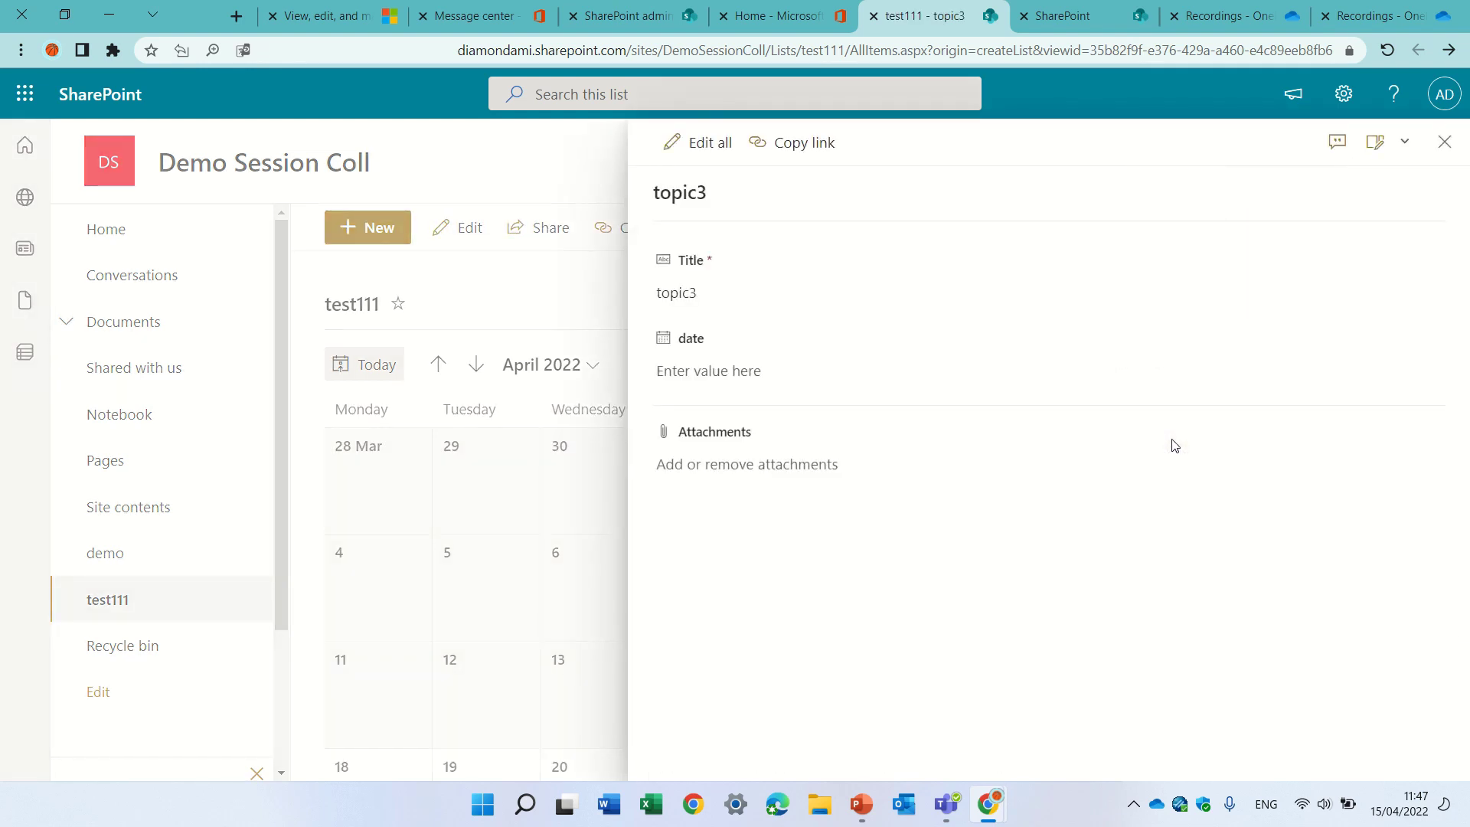
{"action": "left_click", "coordinate": [796, 372]}
{"action": "left_click", "coordinate": [833, 572]}
{"action": "right_click", "coordinate": [1444, 147]}
{"action": "left_click", "coordinate": [1043, 265]}
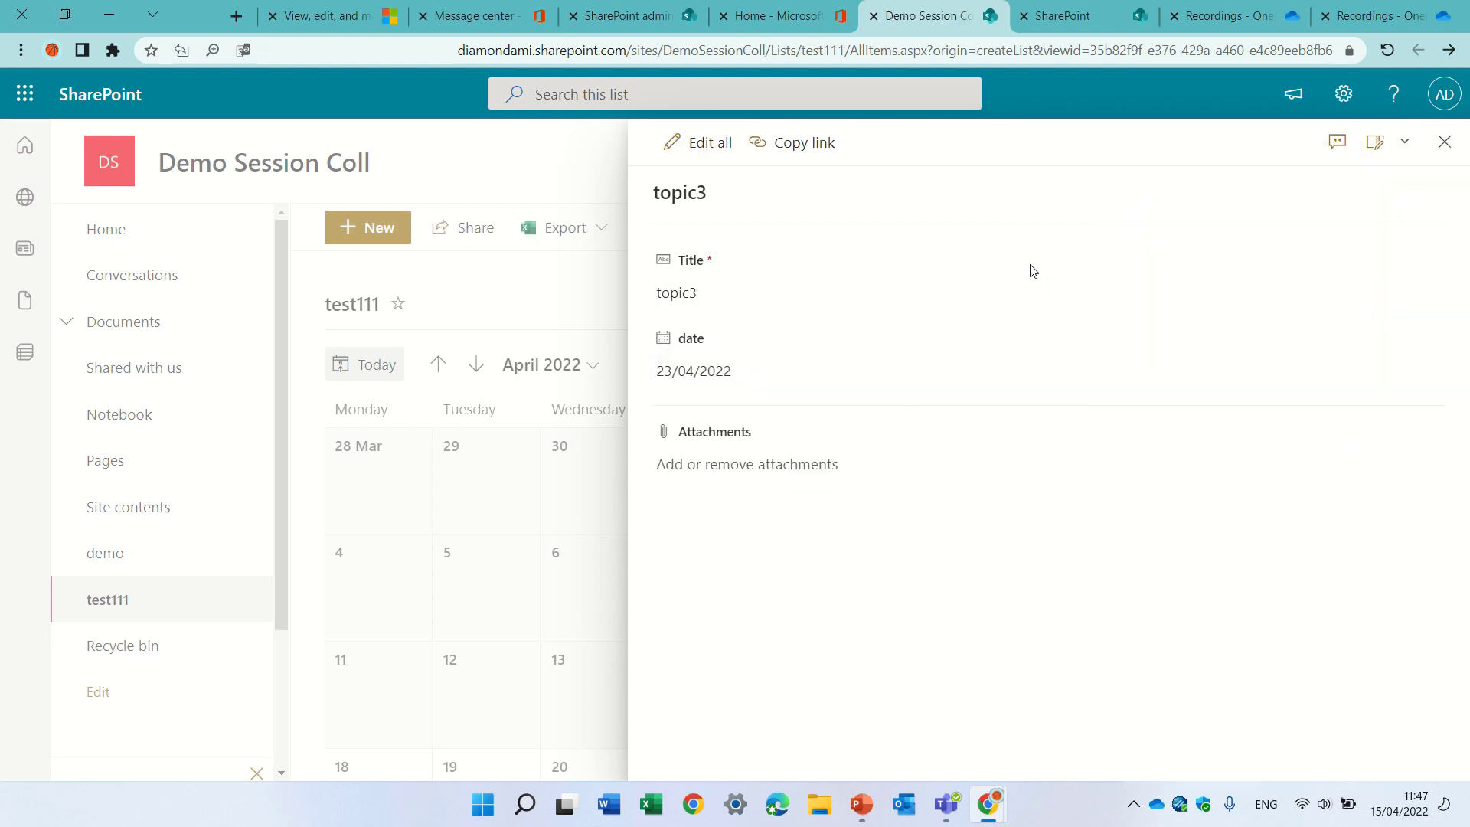
{"action": "left_click", "coordinate": [1444, 142]}
Set topic4's date to 30 April 2022 so it appears on the calendar.
{"action": "scroll", "coordinate": [1463, 460], "scroll_direction": "down", "scroll_amount": 2}
{"action": "left_click_drag", "start_coordinate": [1466, 483], "coordinate": [1467, 289]}
{"action": "left_click", "coordinate": [1199, 445]}
{"action": "left_click", "coordinate": [1199, 445]}
{"action": "left_click", "coordinate": [731, 373]}
{"action": "left_click", "coordinate": [827, 601]}
{"action": "left_click", "coordinate": [1443, 144]}
{"action": "scroll", "coordinate": [1463, 474], "scroll_direction": "down", "scroll_amount": 2}
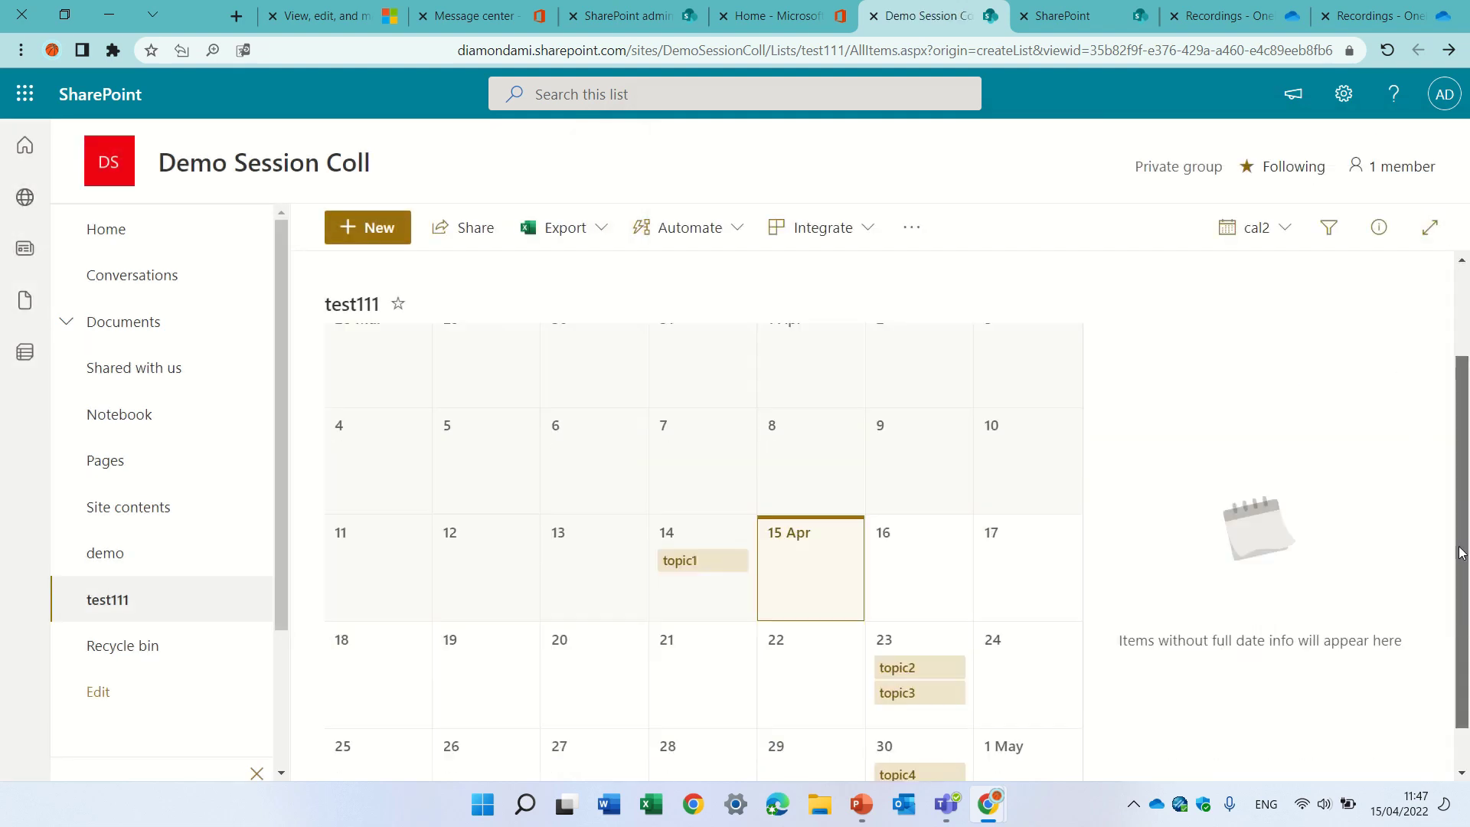
{"action": "left_click_drag", "start_coordinate": [1122, 631], "coordinate": [1413, 616]}
{"action": "scroll", "coordinate": [1460, 617], "scroll_direction": "up", "scroll_amount": 2}
{"action": "left_click", "coordinate": [1138, 366]}
{"action": "left_click", "coordinate": [1251, 366]}
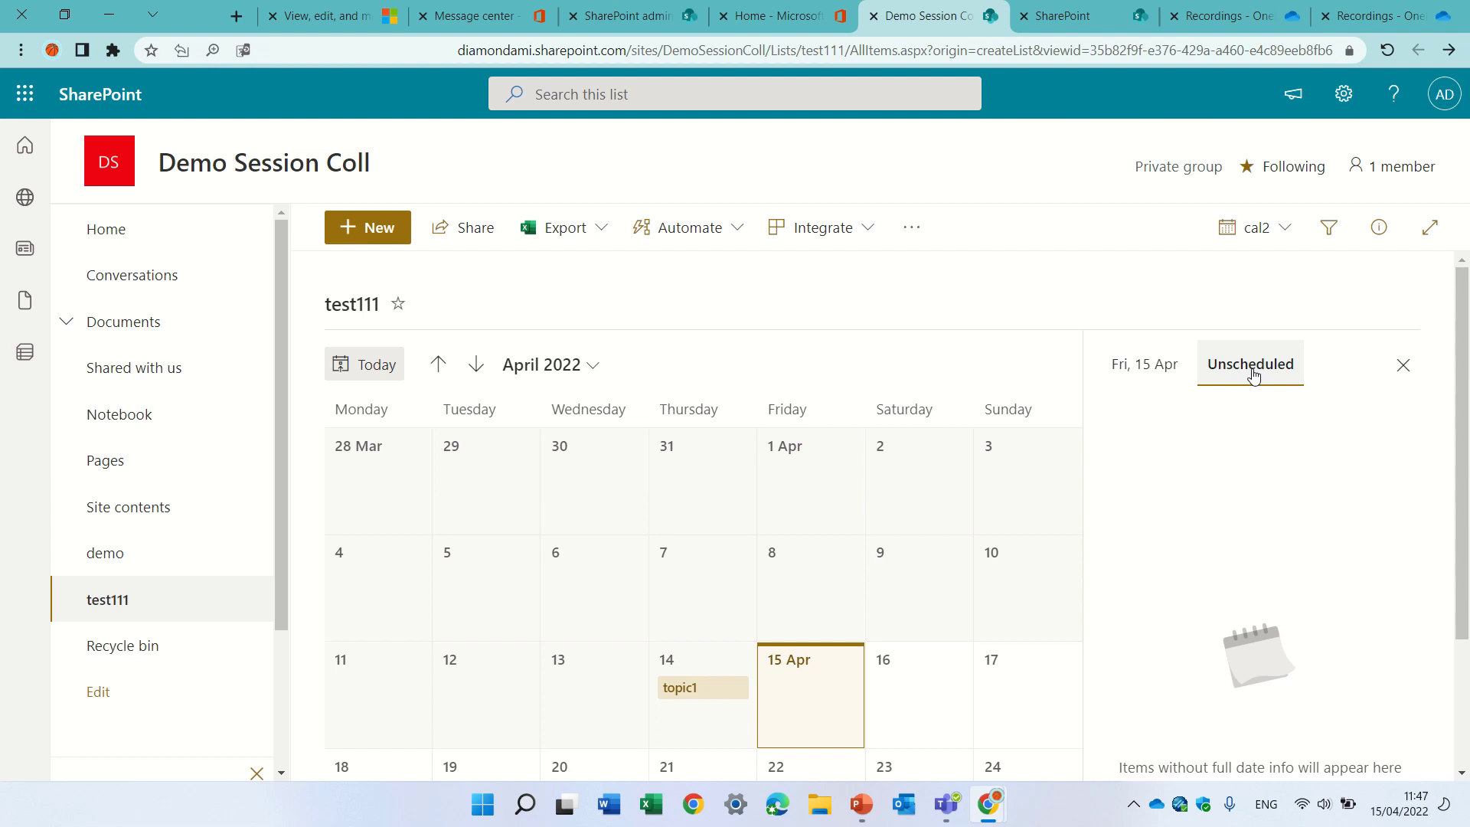
{"action": "scroll", "coordinate": [1467, 359], "scroll_direction": "down", "scroll_amount": 3}
{"action": "scroll", "coordinate": [1467, 322], "scroll_direction": "up", "scroll_amount": 3}
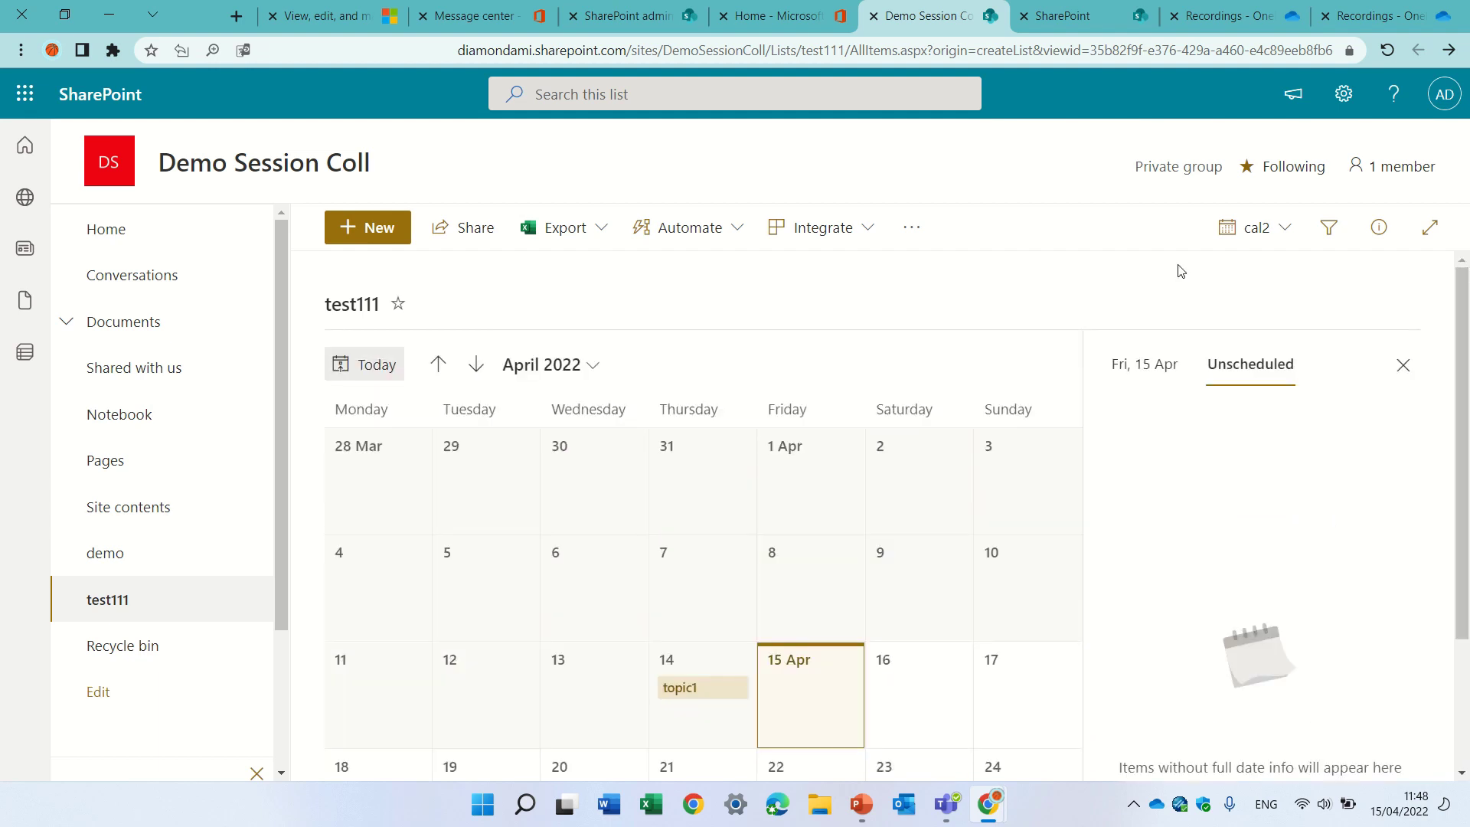
{"action": "left_click", "coordinate": [1403, 365]}
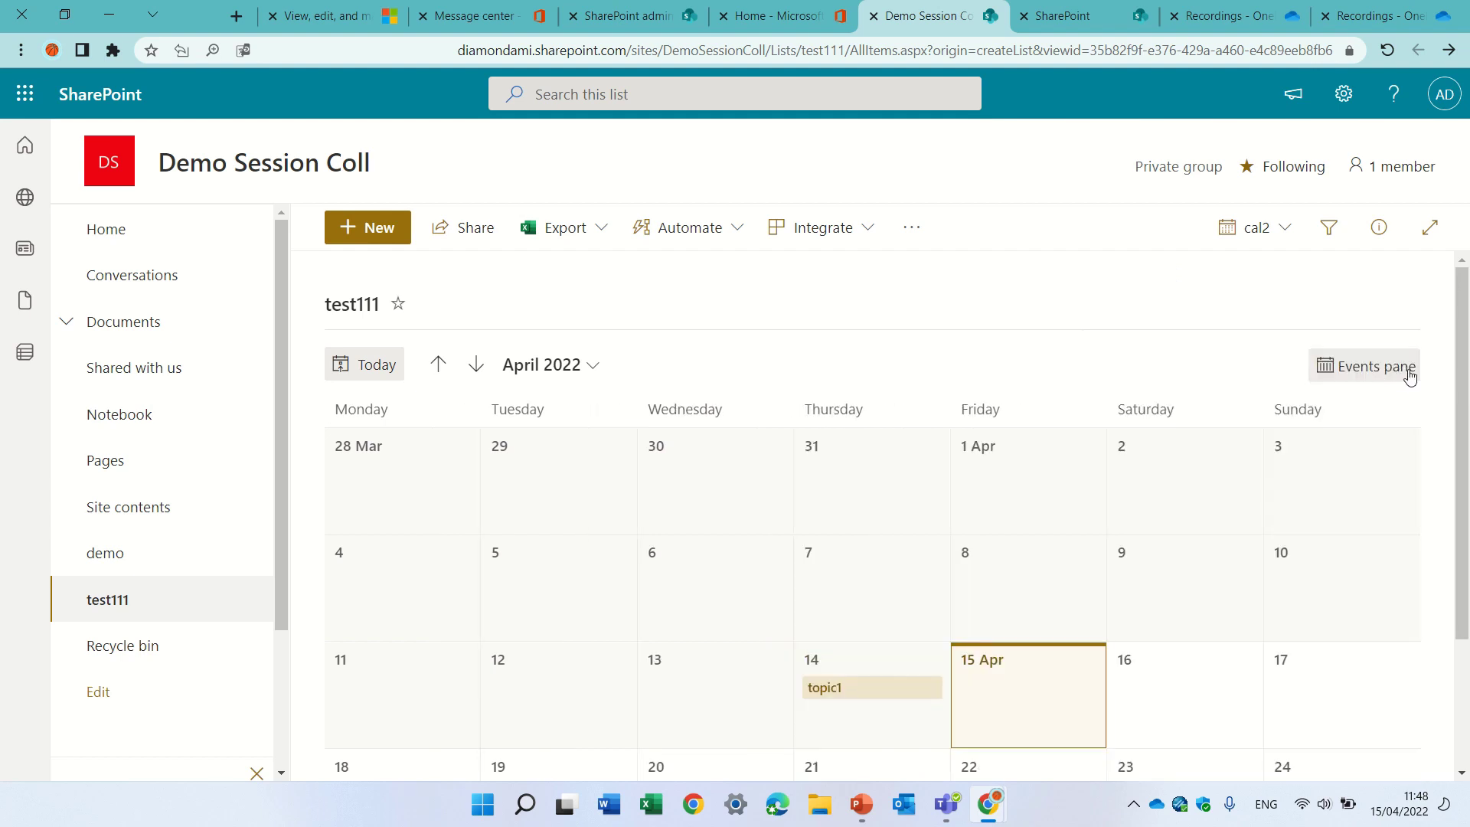
{"action": "left_click", "coordinate": [1410, 375]}
{"action": "left_click", "coordinate": [1402, 365]}
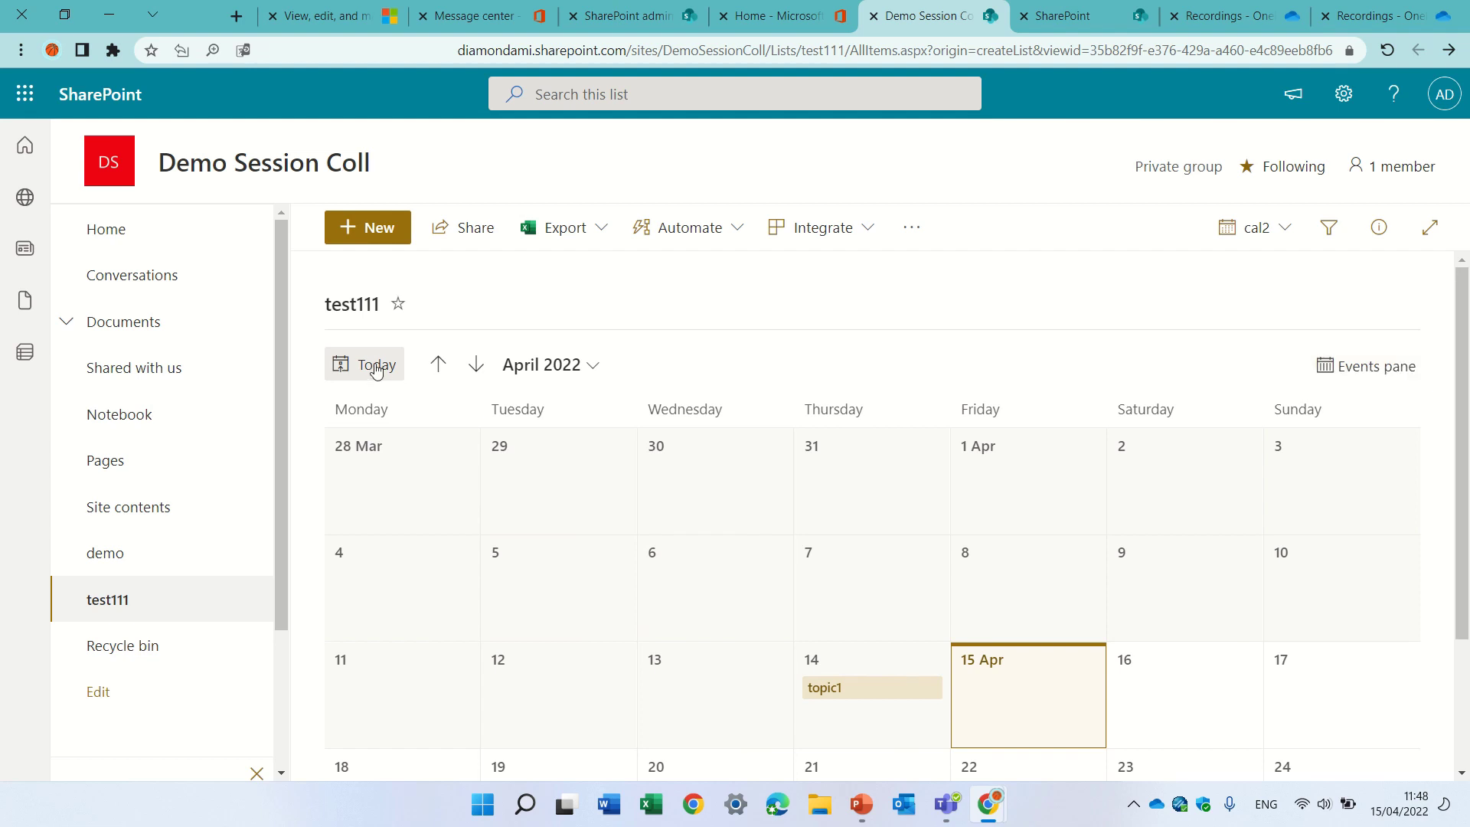
{"action": "left_click_drag", "start_coordinate": [1468, 476], "coordinate": [1468, 230]}
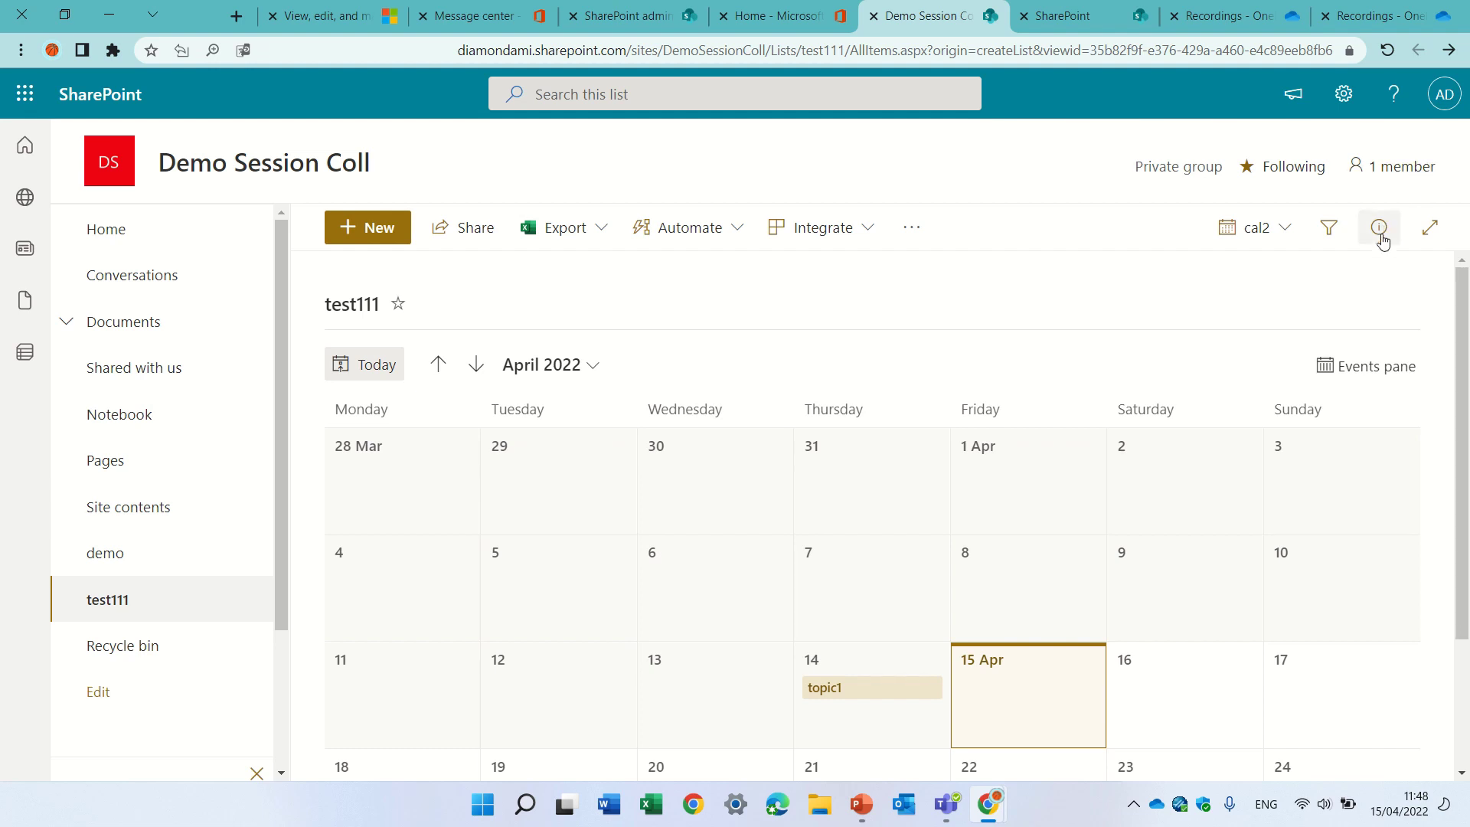
{"action": "left_click", "coordinate": [1382, 369]}
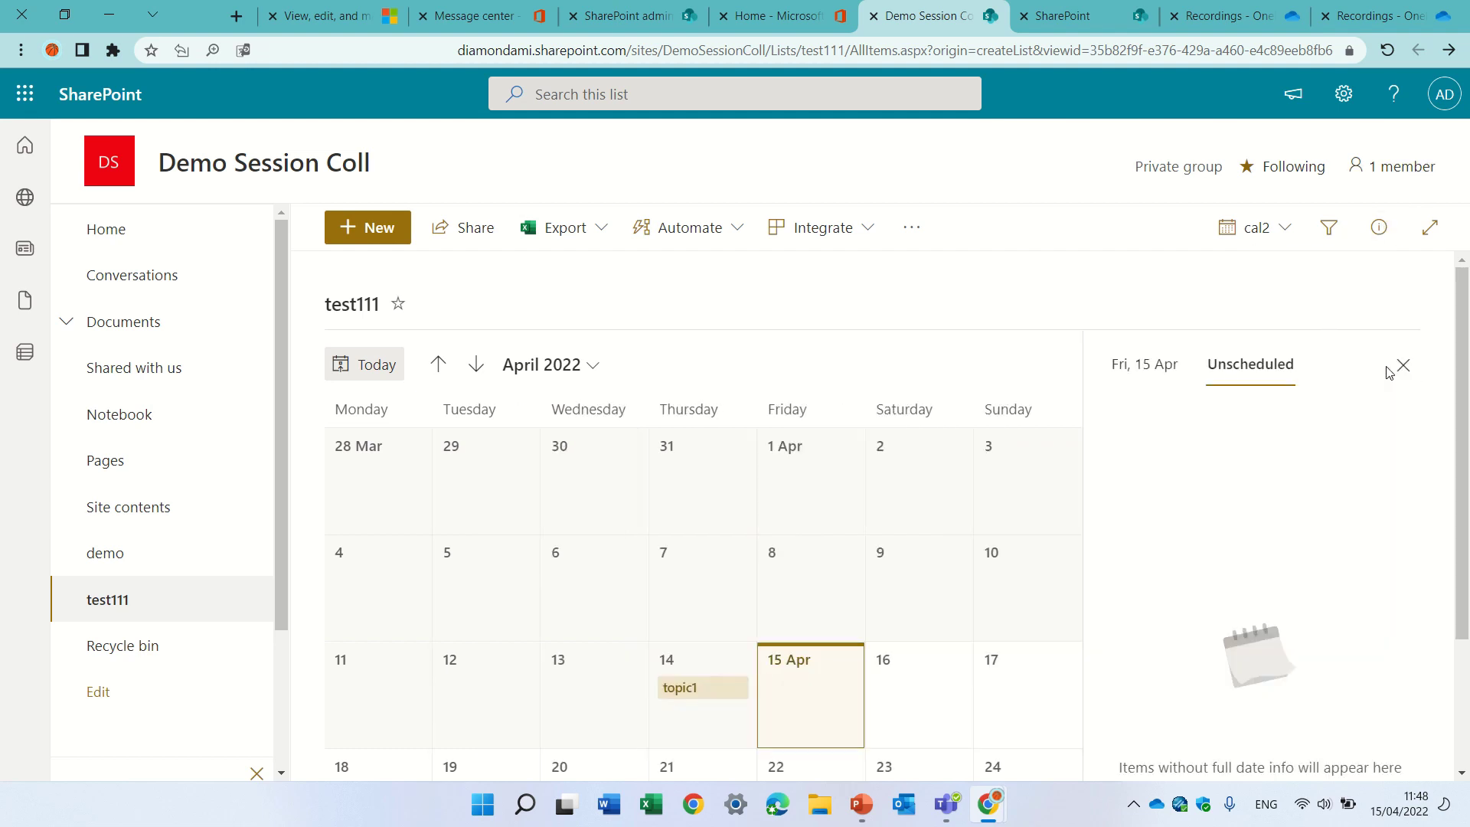